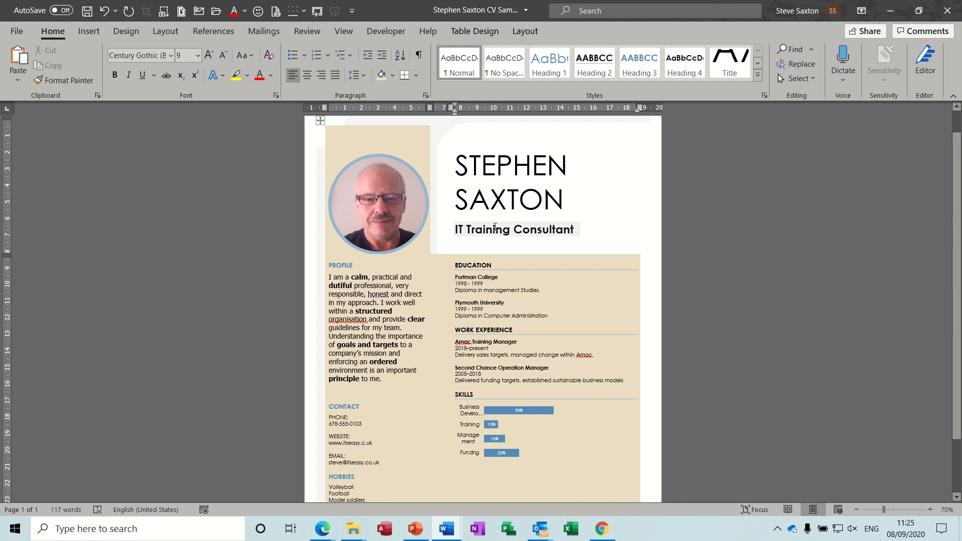
Replace the job title below the name with the "Care manager" AutoText entry.
click(497, 229)
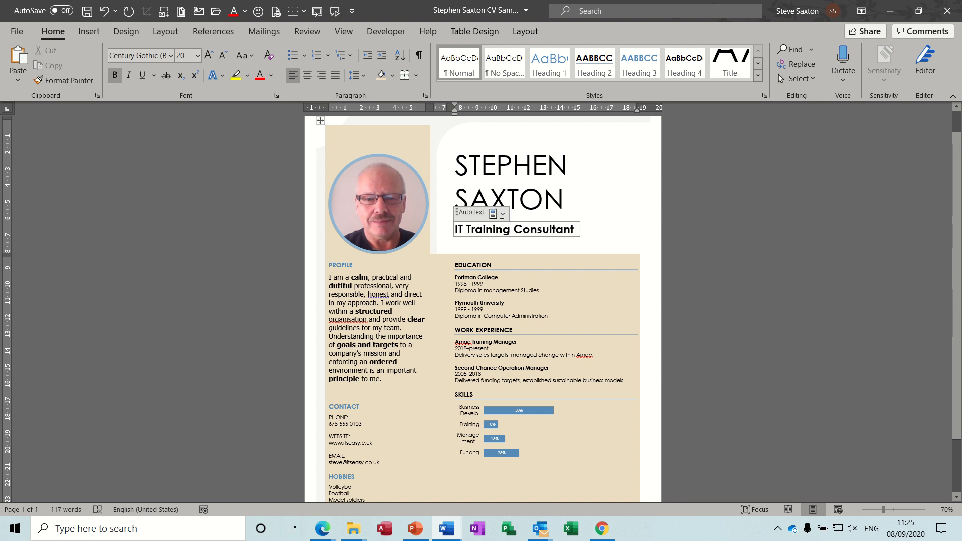
click(503, 215)
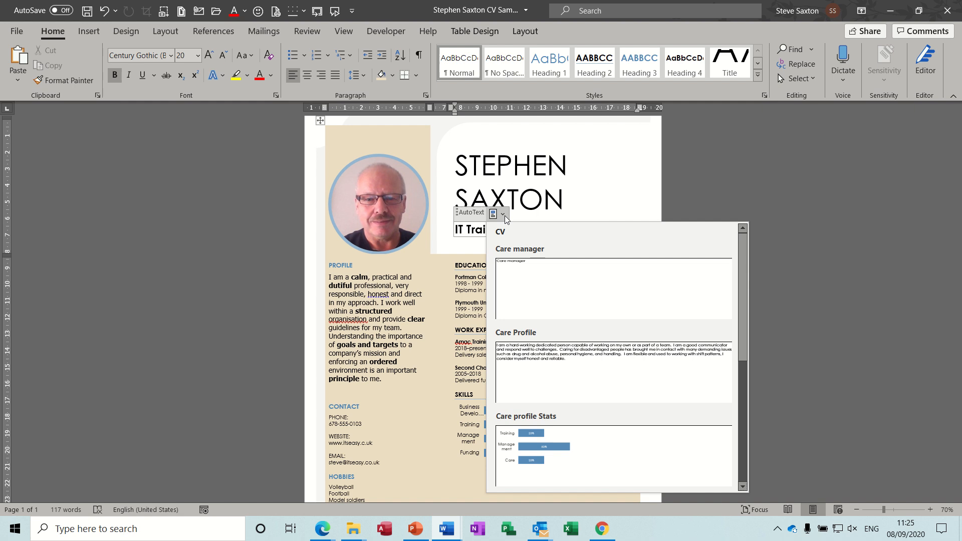
click(539, 272)
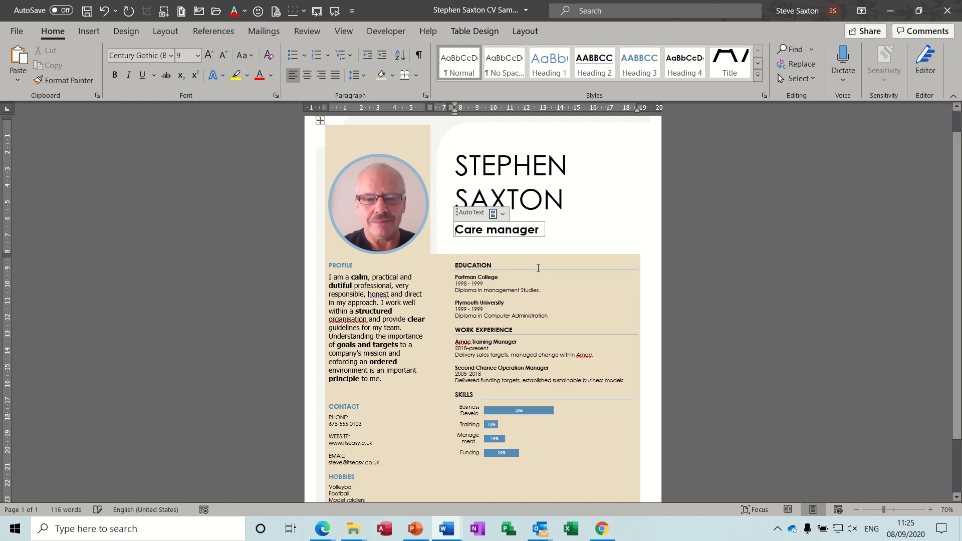
Replace the paragraph under PROFILE with the "Care Profile" AutoText entry.
click(394, 278)
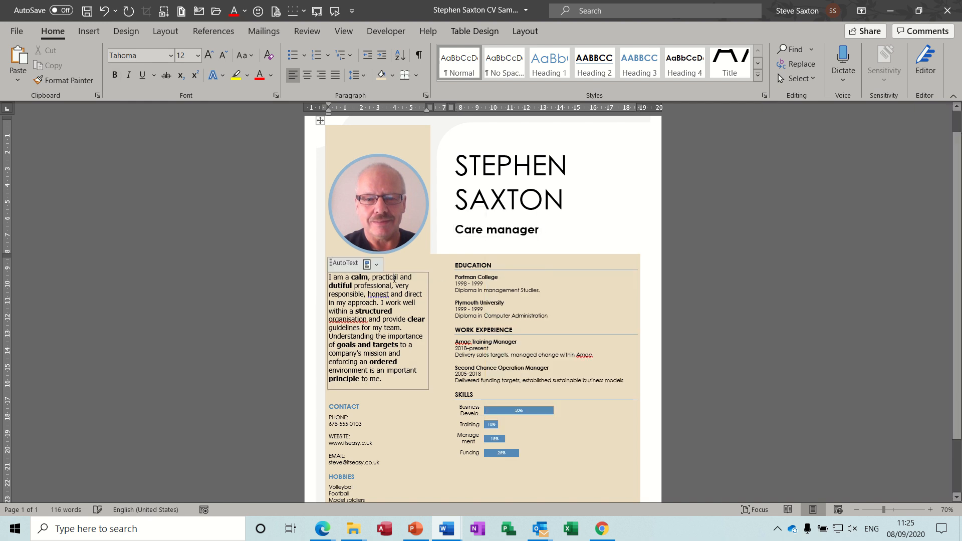
click(375, 266)
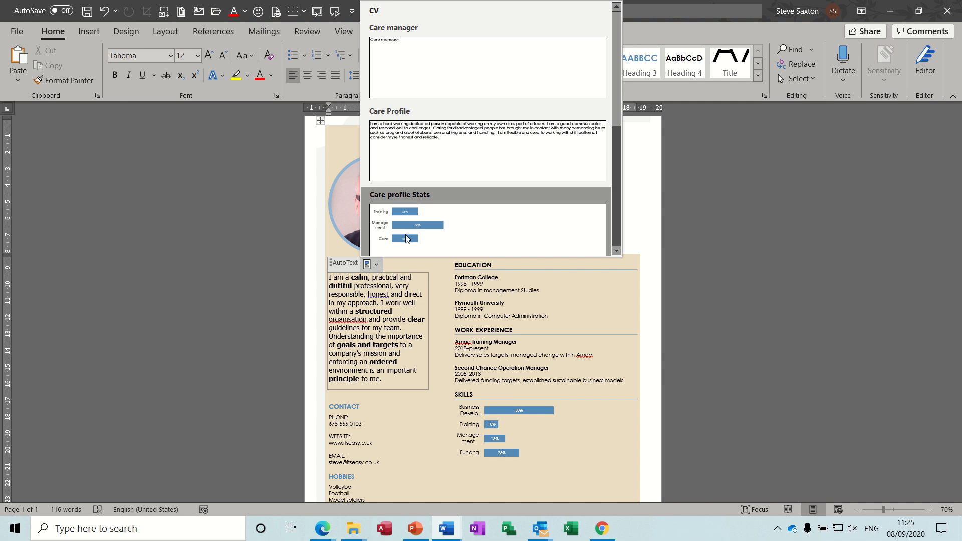
click(436, 148)
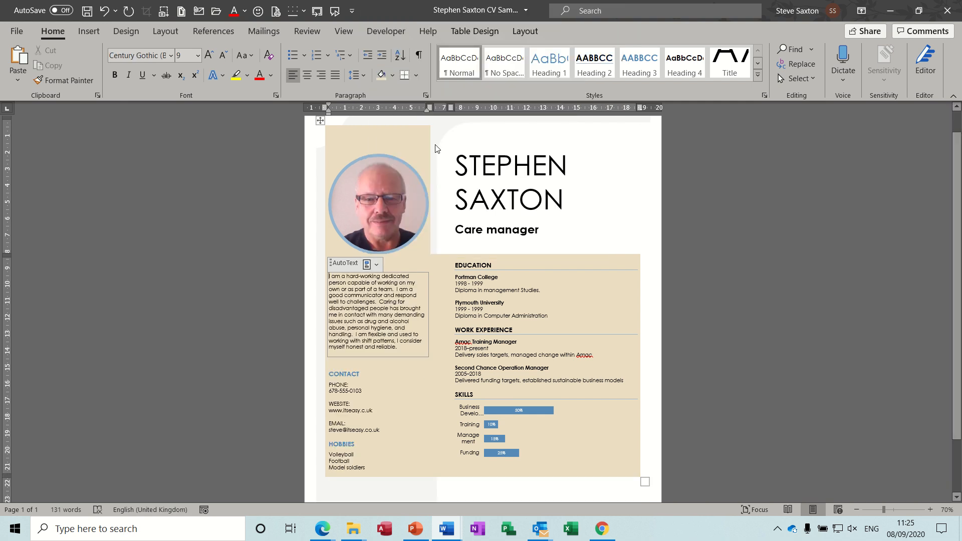
Replace the bar chart under SKILLS with the "Care profile Stats" AutoText entry.
click(505, 400)
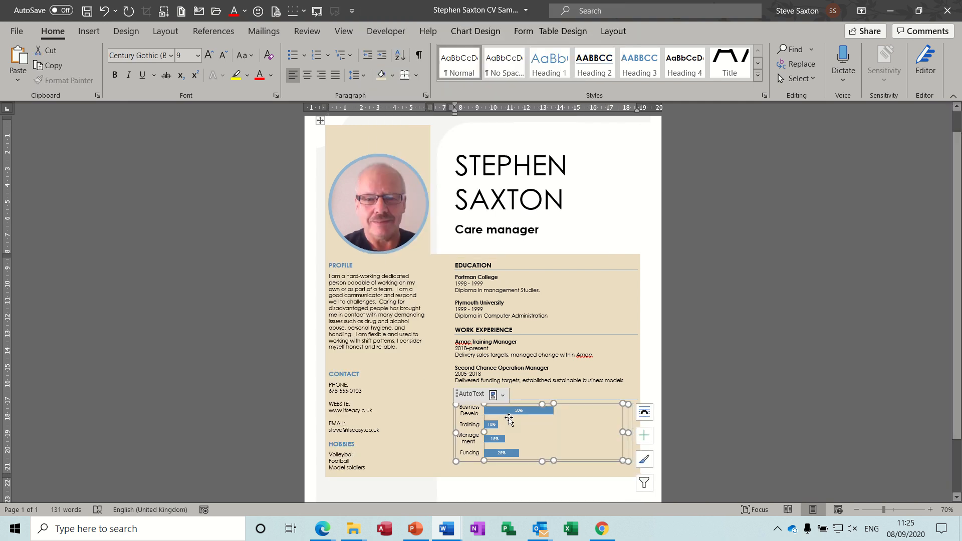
click(503, 397)
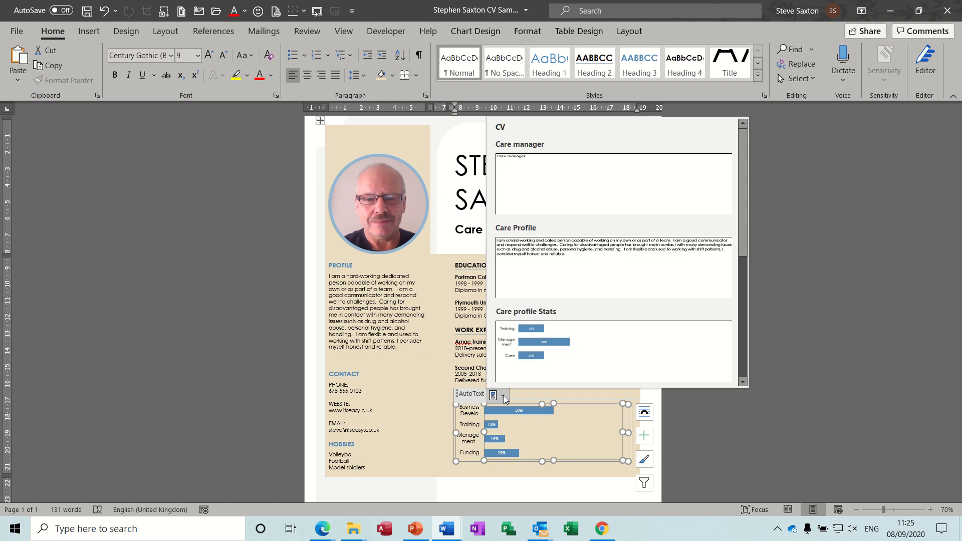
click(562, 349)
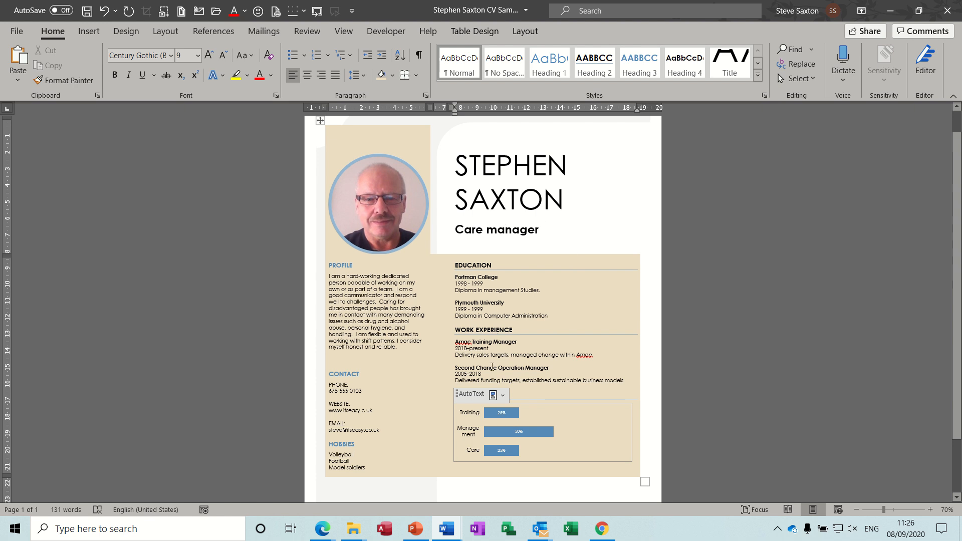
Create a blank document and insert a table with three columns and three rows.
key(ctrl+n)
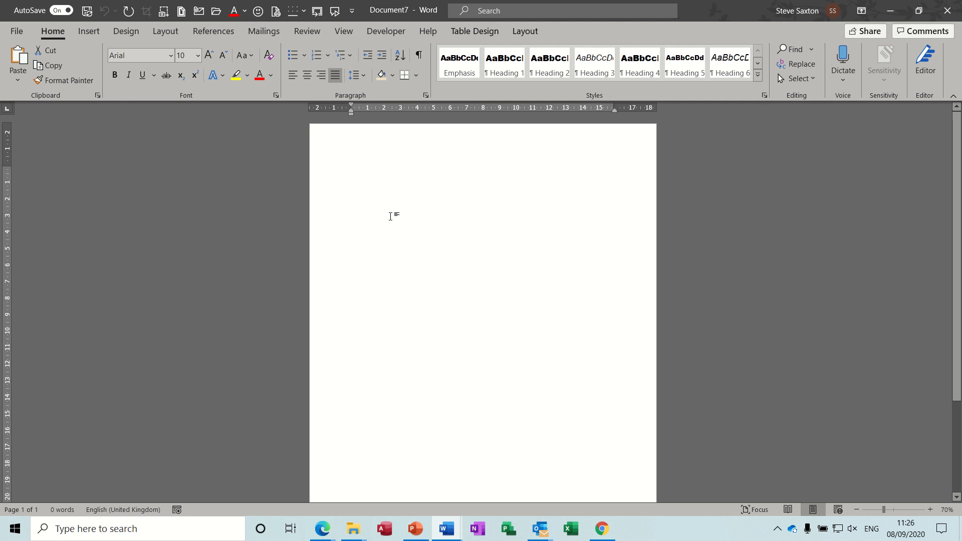
click(89, 31)
click(90, 62)
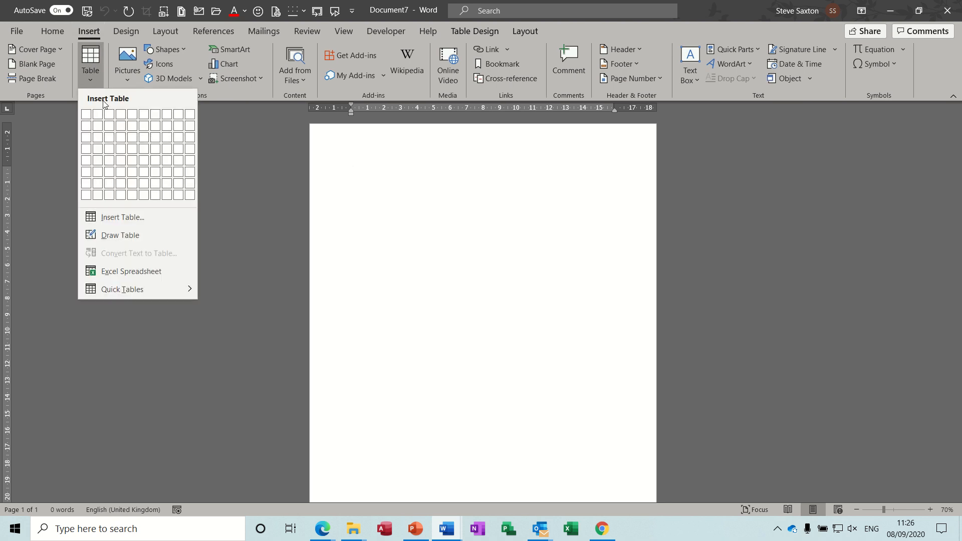
click(109, 137)
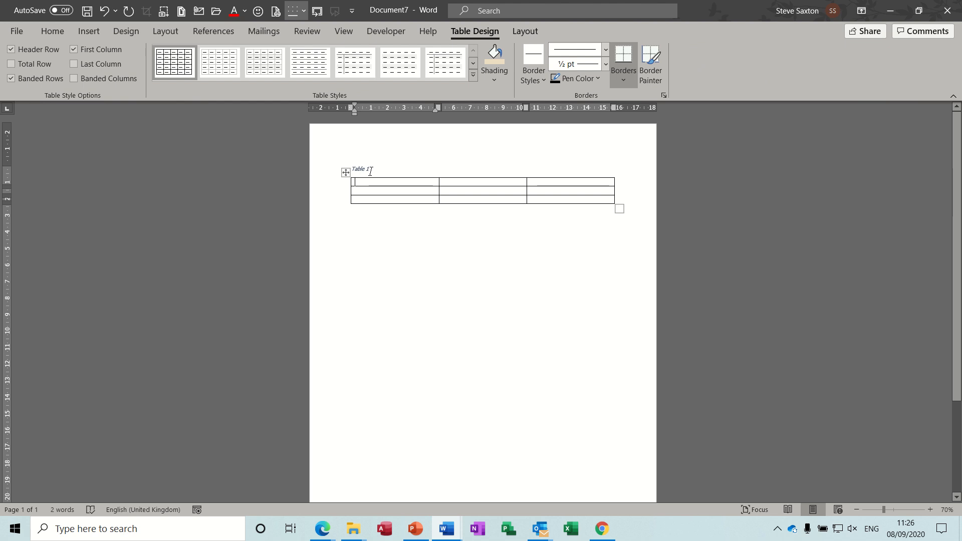
Delete the caption text above the new table.
click(370, 171)
key(BackSpace)
key(BackSpace)
key(BackSpace)
key(BackSpace)
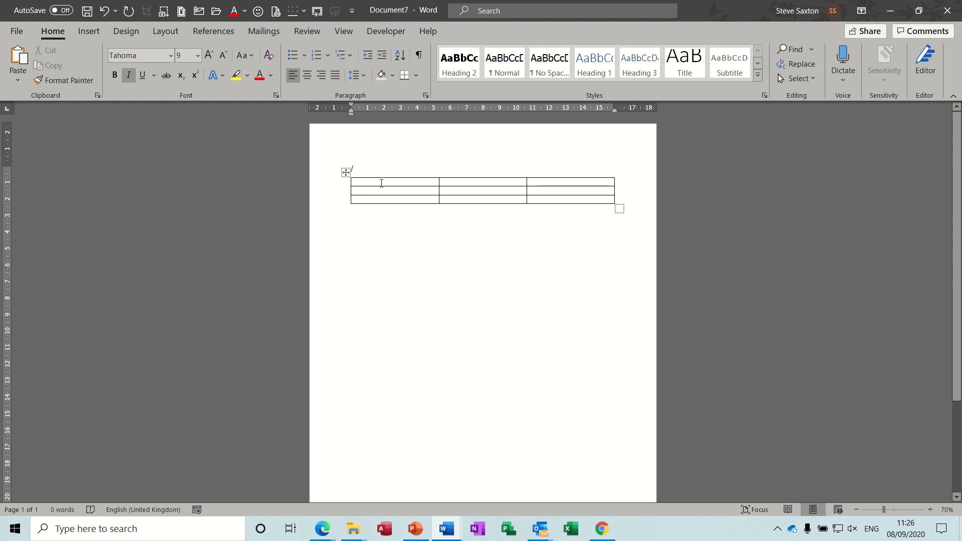
Make the table's first row taller by adding blank lines in its first cell.
click(383, 184)
key(Return)
key(Return)
key(Return)
key(Return)
key(Return)
key(Return)
key(Return)
key(Return)
key(Return)
key(Return)
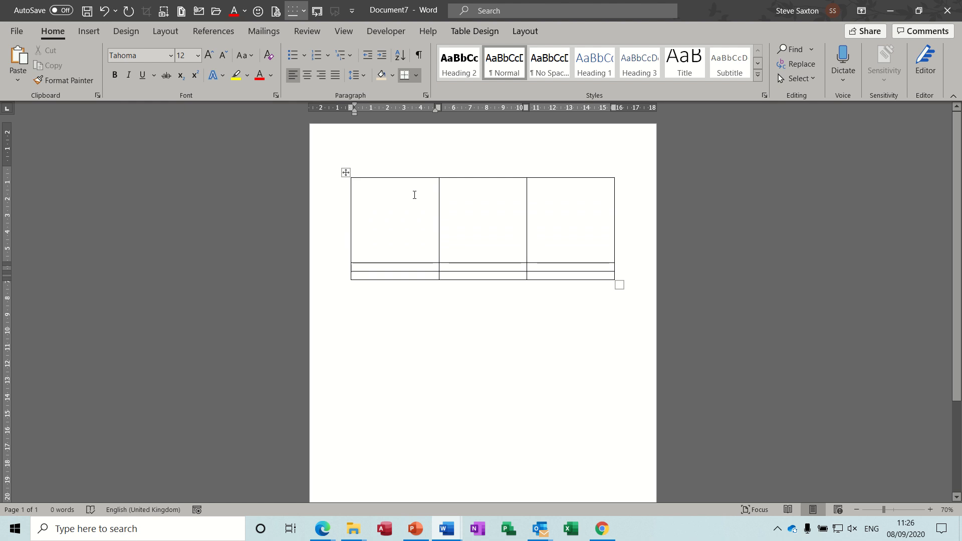
click(383, 193)
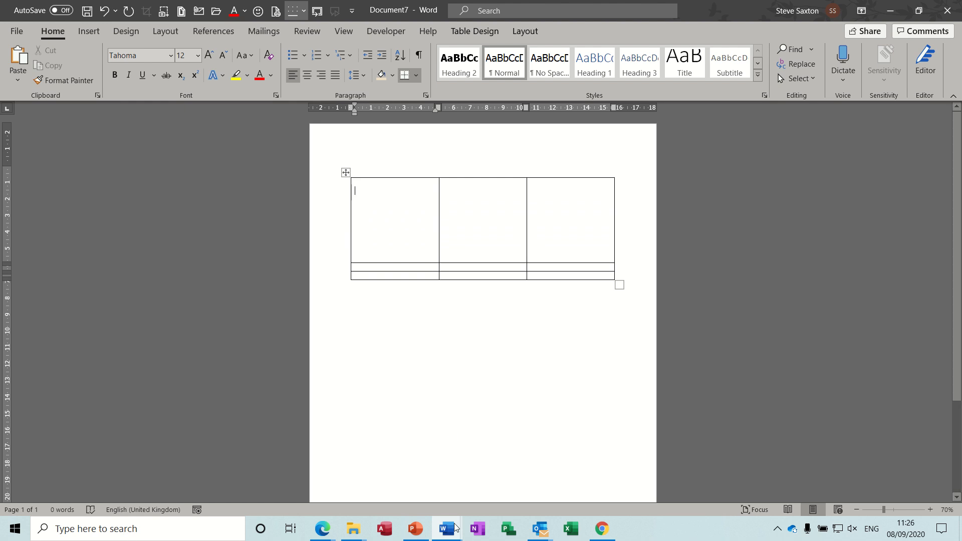
Review the layout of the sample CV and return to the new document with the table.
mouse_move(446, 529)
click(324, 464)
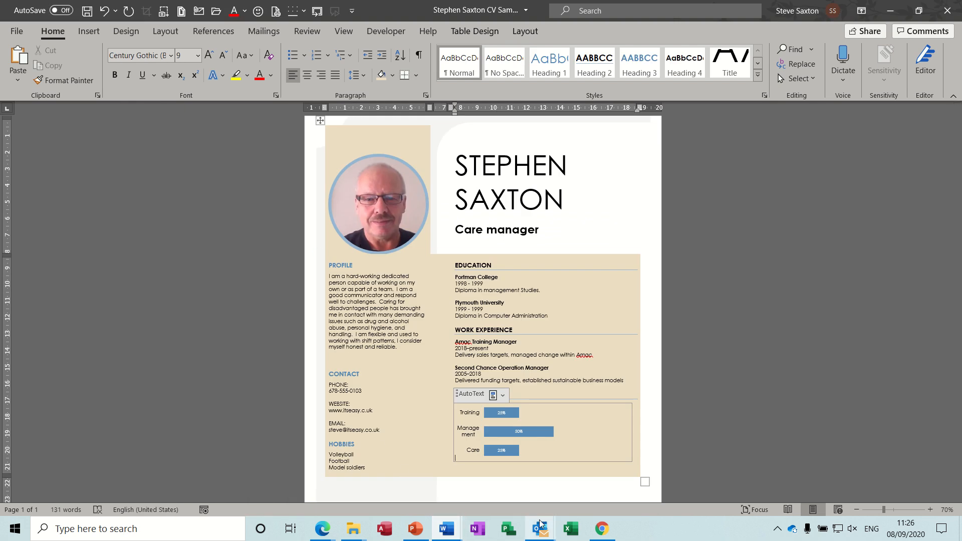
mouse_move(451, 527)
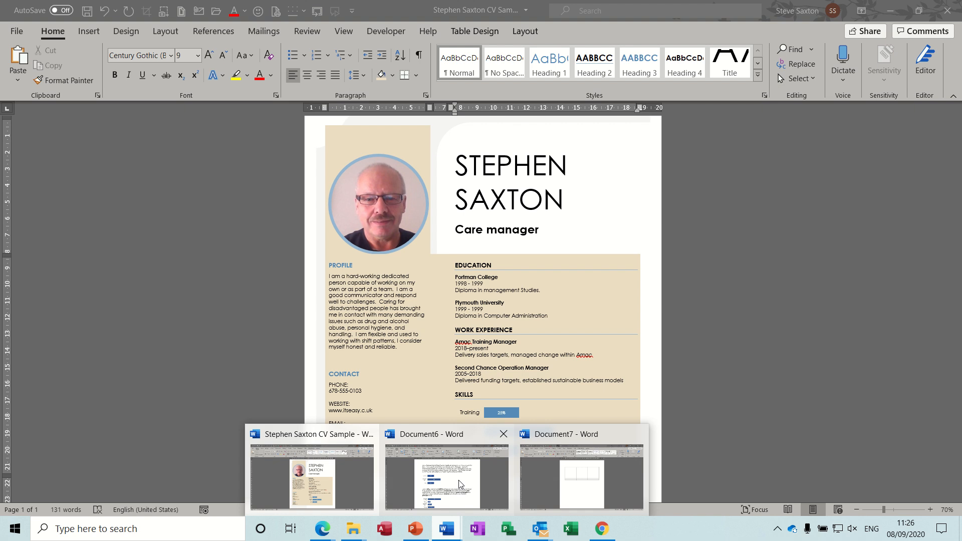
click(541, 480)
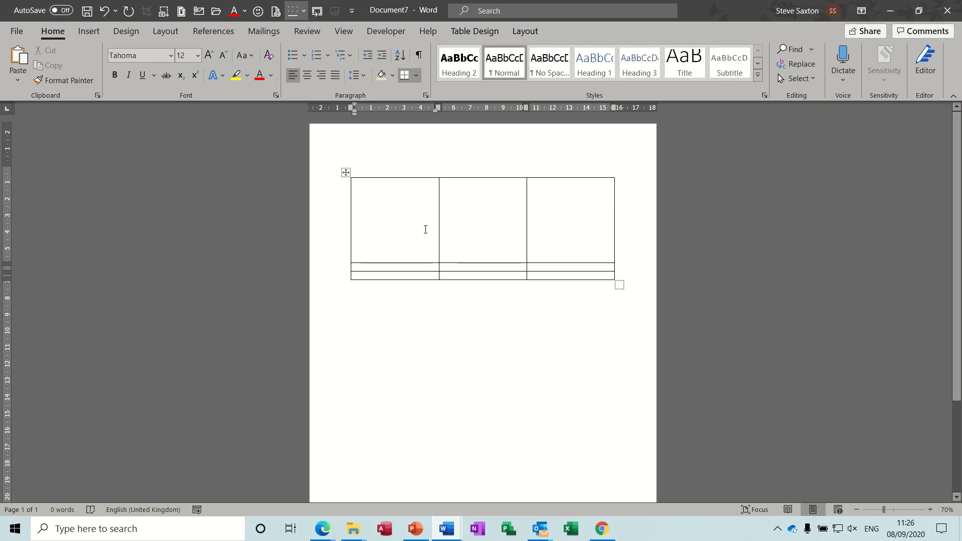
Draw a circle about 2.9 cm in diameter inside the first cell of the table's top row.
click(91, 33)
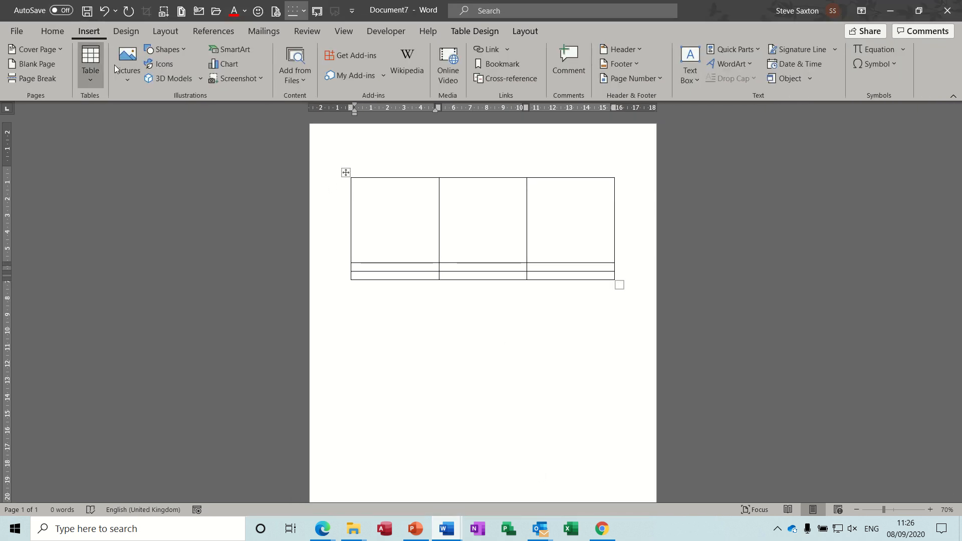
click(127, 72)
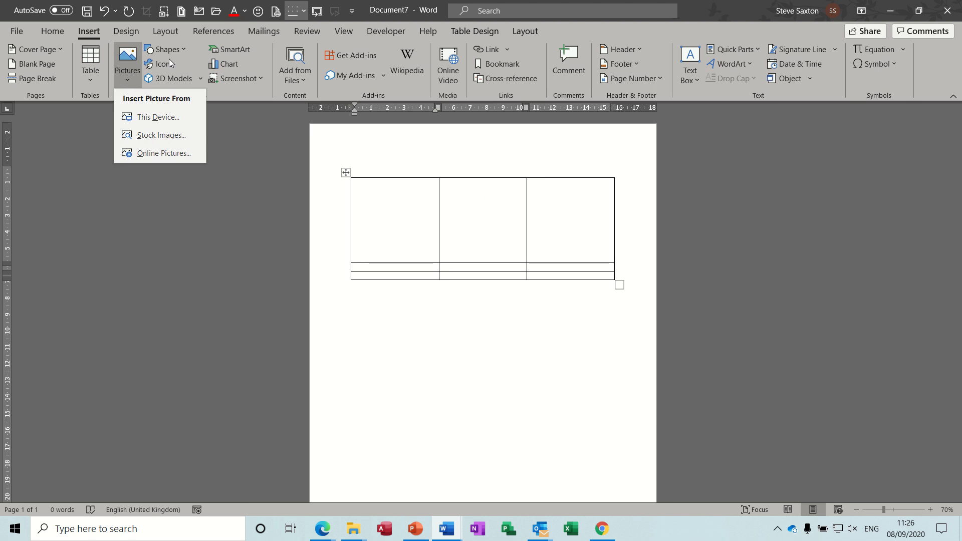
key(Escape)
click(183, 50)
click(197, 82)
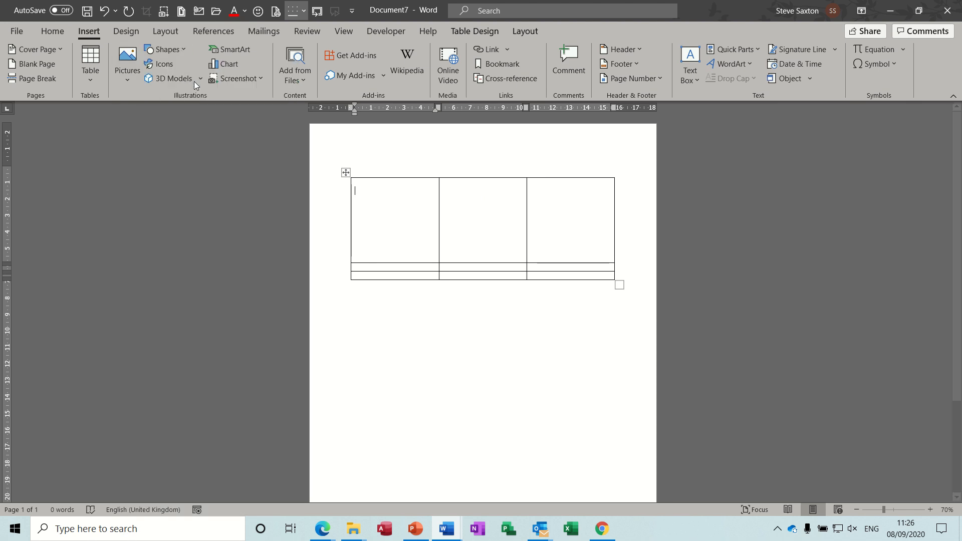
drag(387, 185, 399, 216)
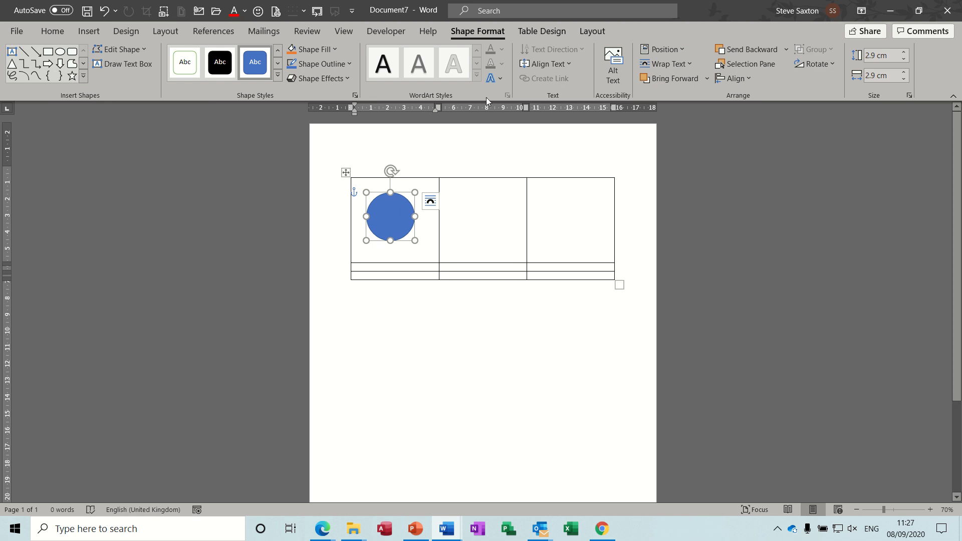
Fill the circle with the portrait photo from the Video Projects folder.
click(335, 49)
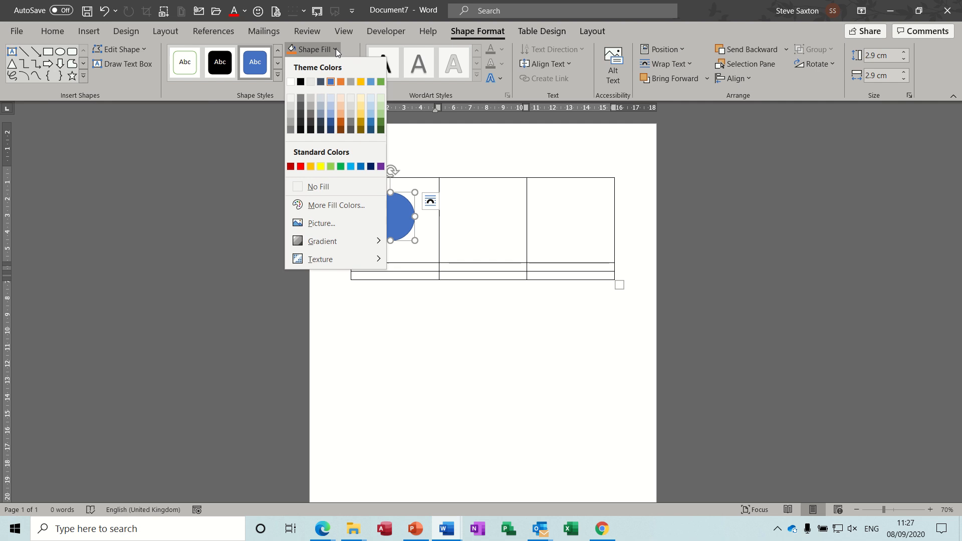
click(325, 223)
click(325, 226)
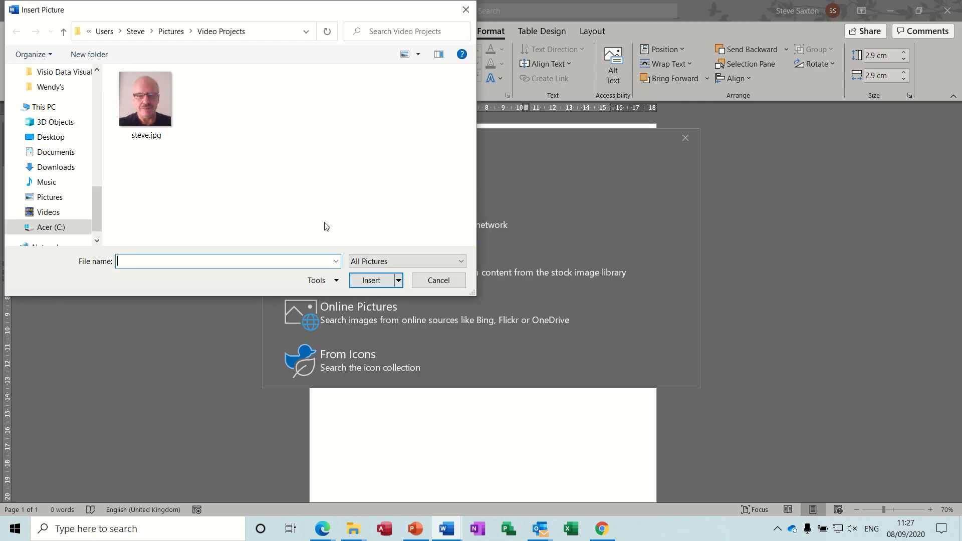
double_click(152, 110)
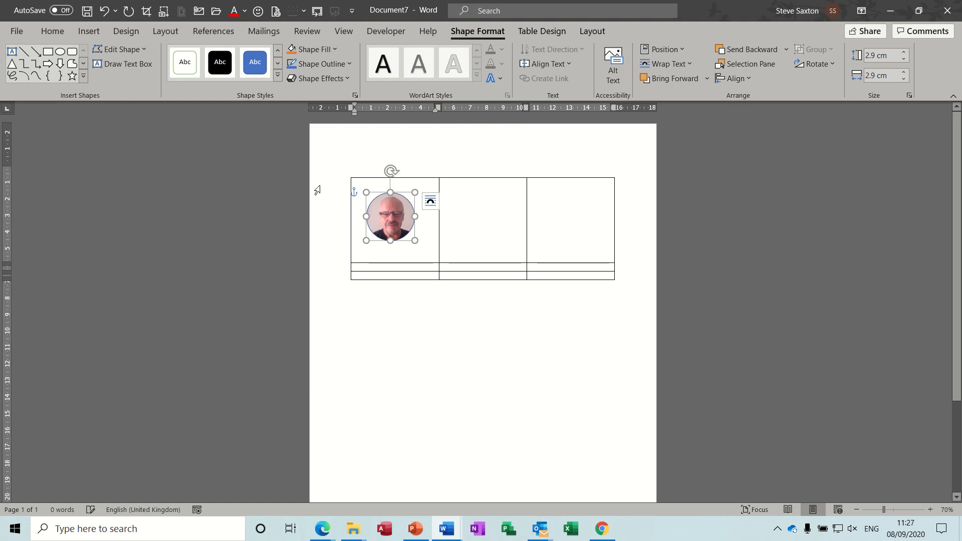
Widen the table's first column to about 8.5 cm with a slim middle column, and remove all table borders.
drag(385, 215, 492, 222)
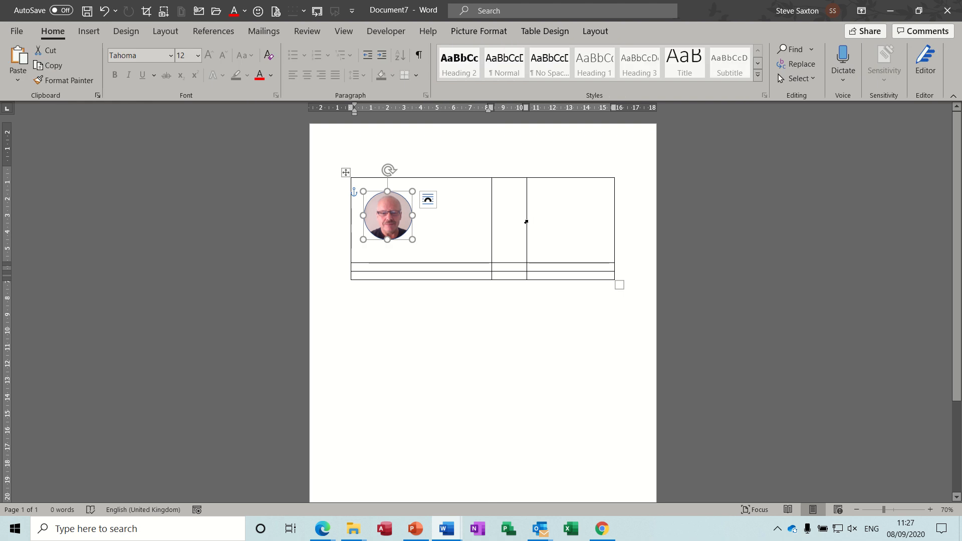
drag(526, 220, 504, 220)
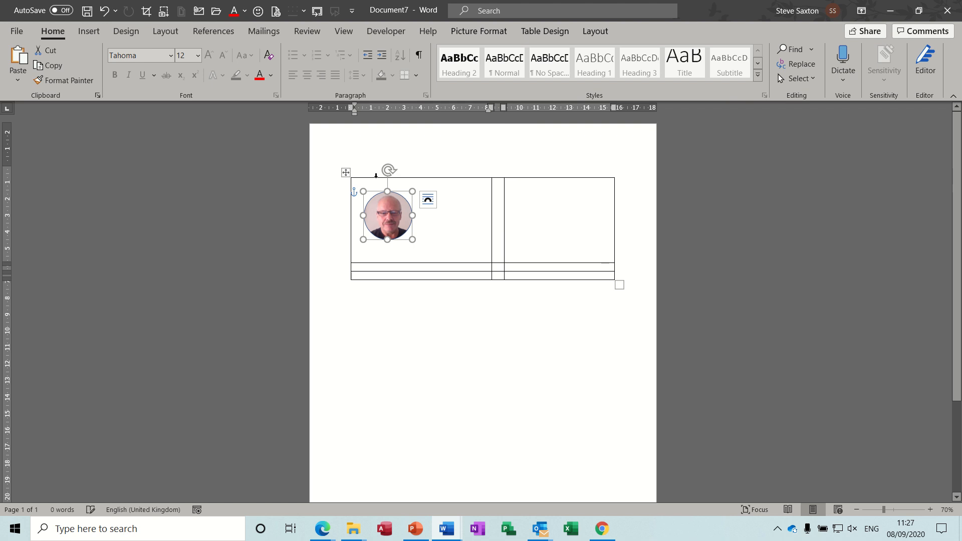
click(346, 173)
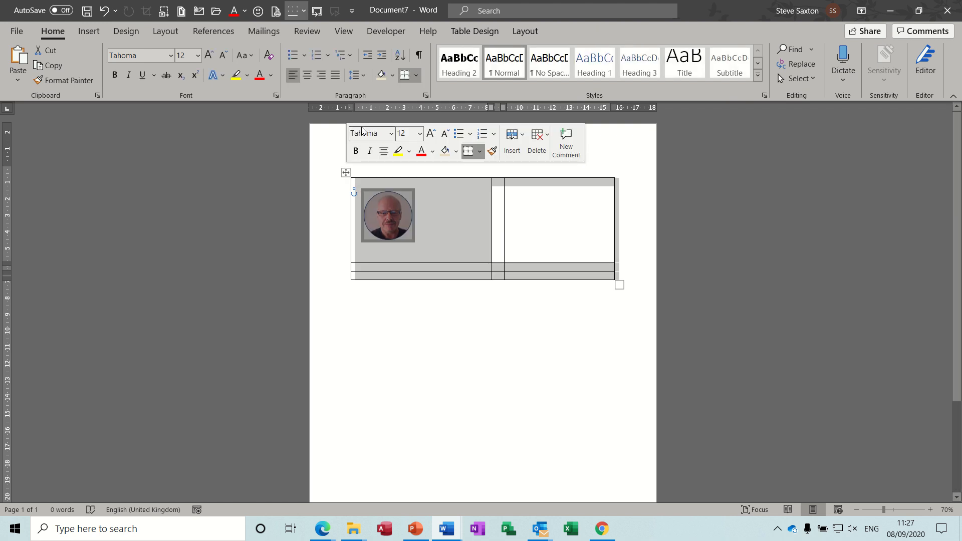
click(416, 76)
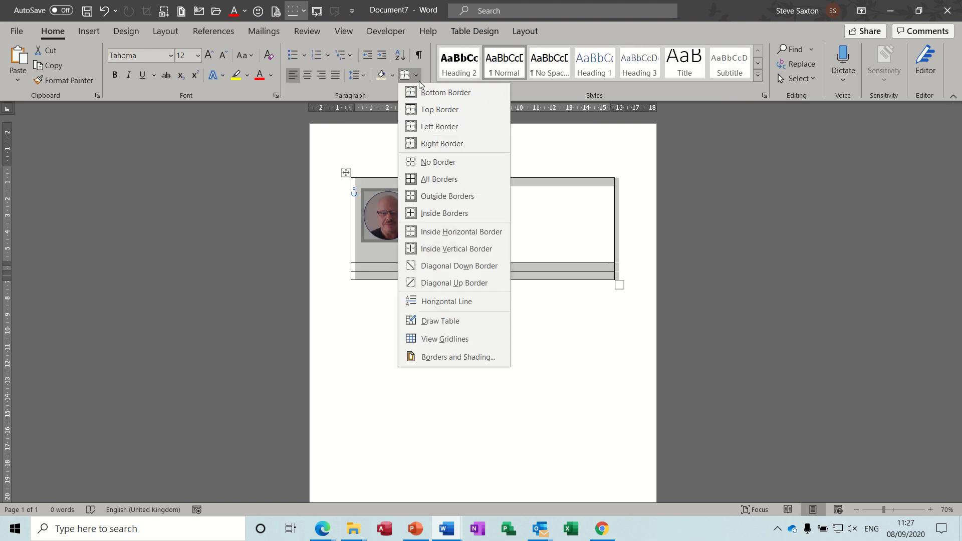
click(429, 161)
click(536, 223)
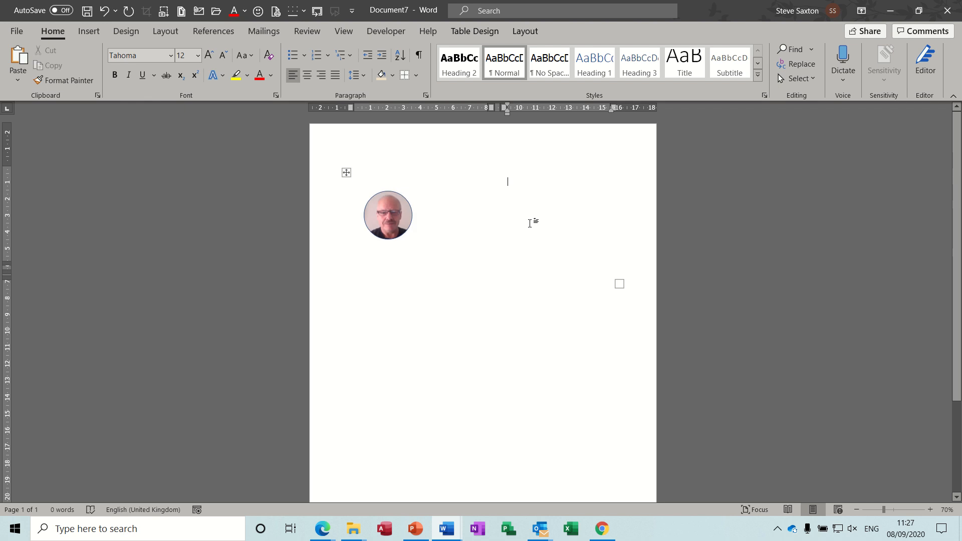
Display the gridlines of the borderless table.
click(472, 204)
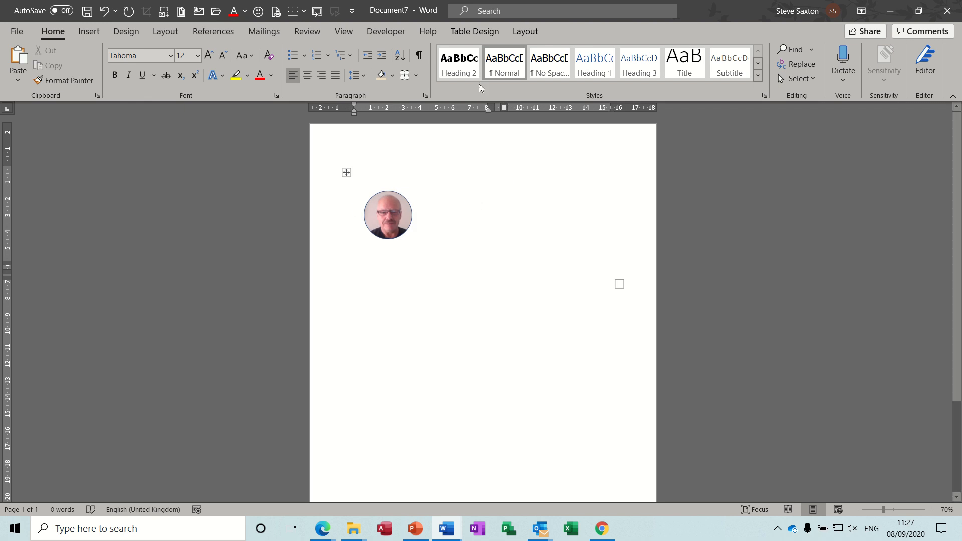
click(473, 31)
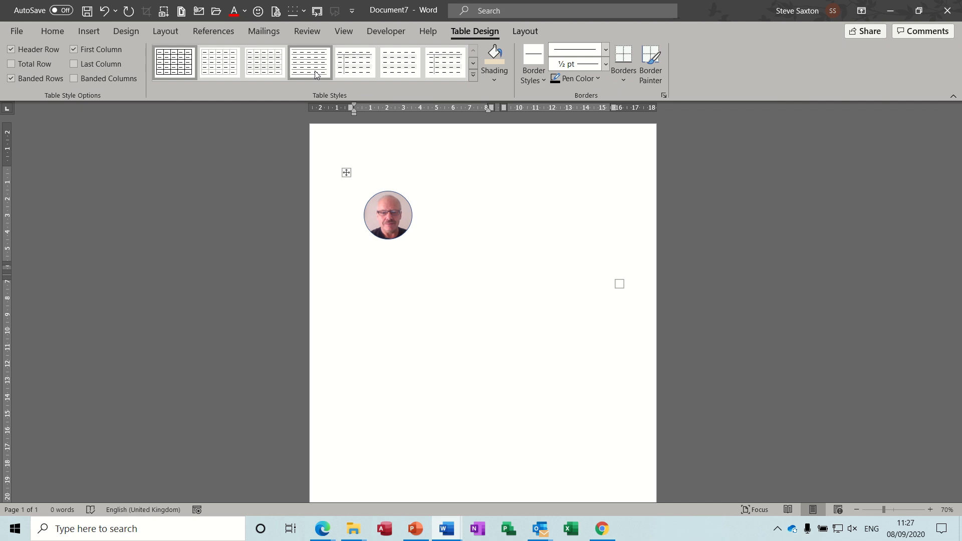
click(525, 31)
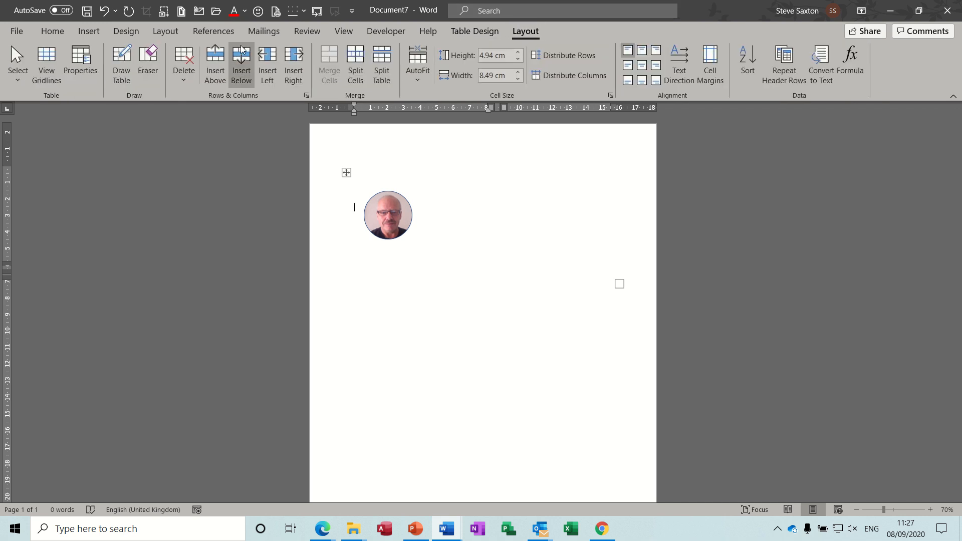
click(47, 62)
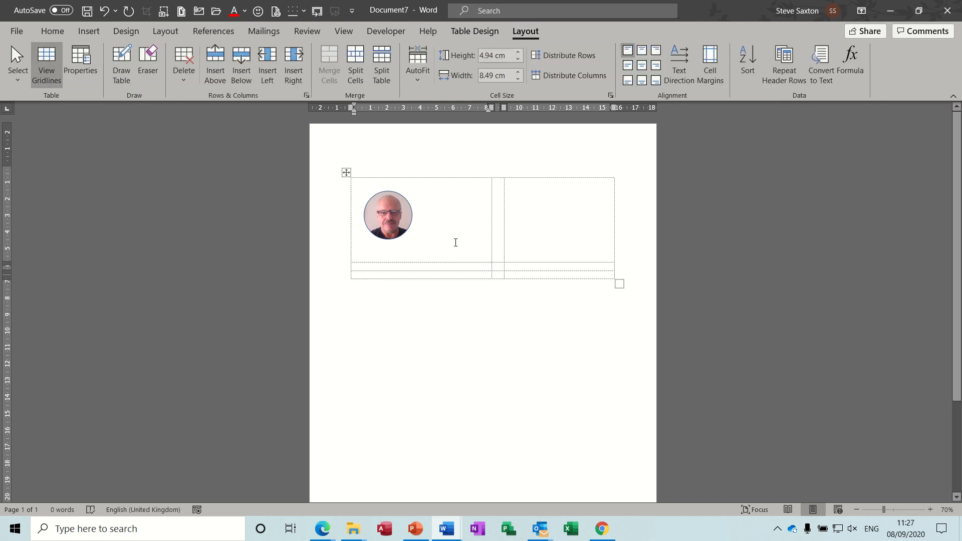
Check the finished sample CV, then enter the CV owner's full name in the third cell of the new table's top row.
click(522, 193)
mouse_move(446, 529)
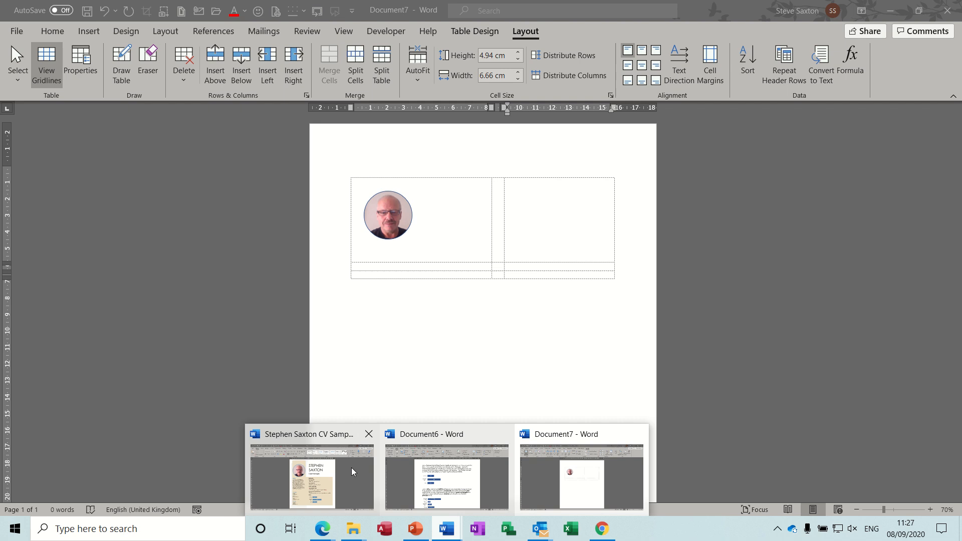
click(323, 477)
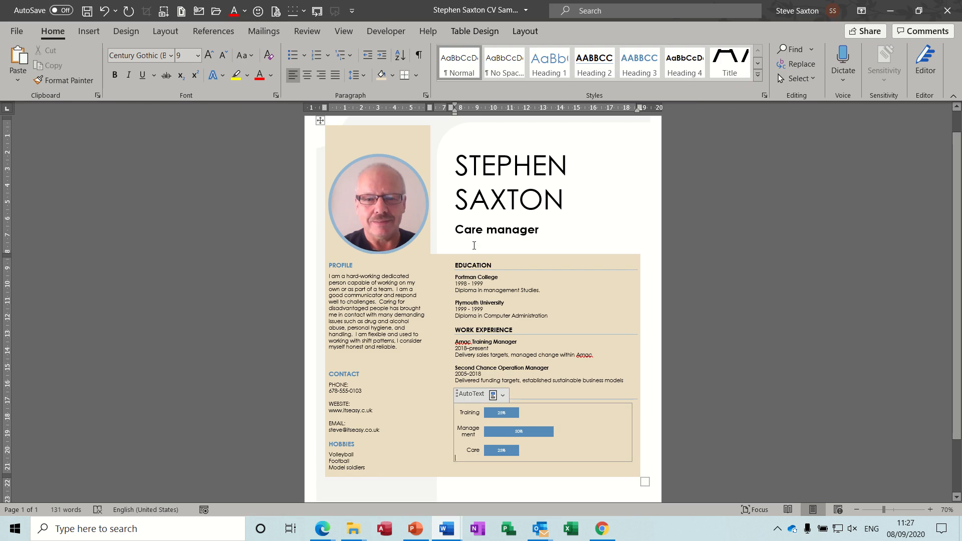
click(447, 528)
click(561, 494)
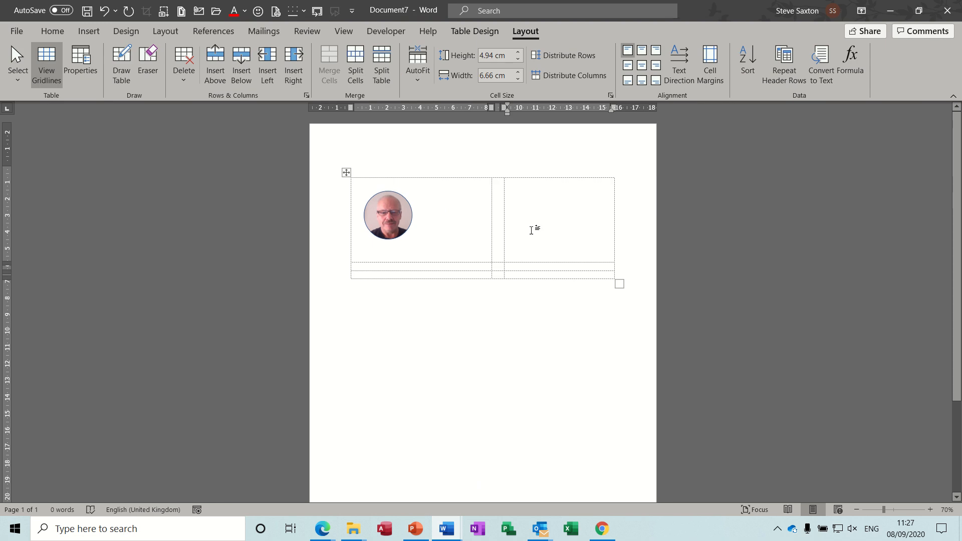
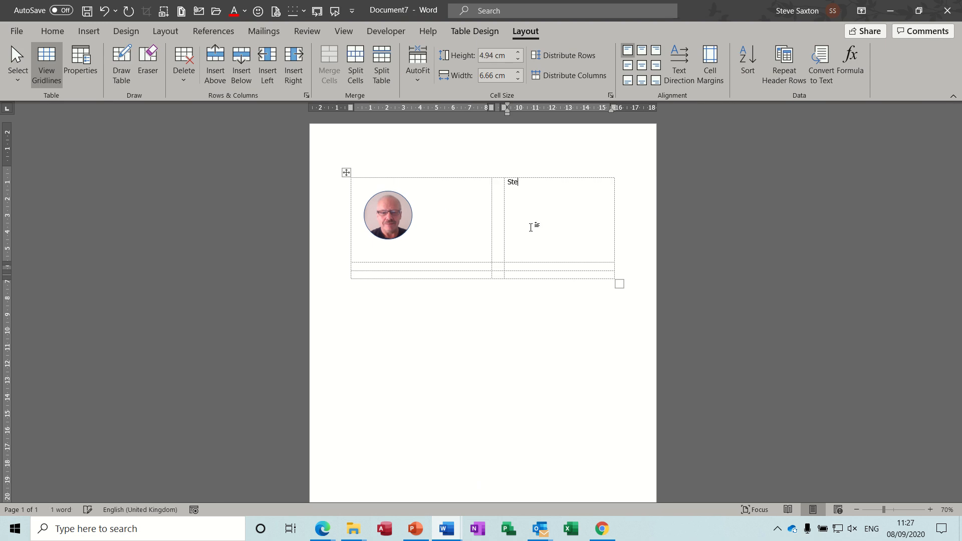
key(Return)
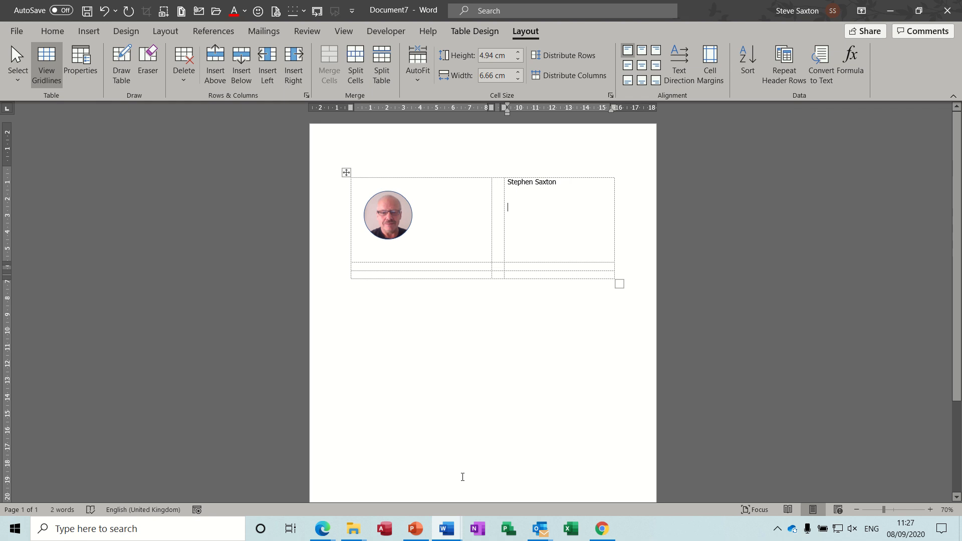
In Document6, add the job titles Training Manager and Care Manager as separate paragraphs below the second skills chart.
mouse_move(446, 529)
click(474, 477)
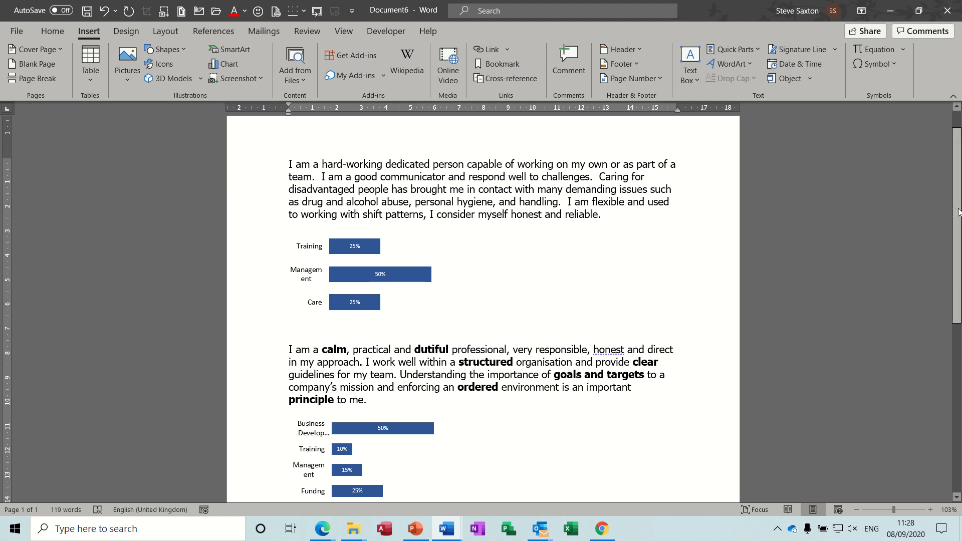
scroll(958, 211, down, 5)
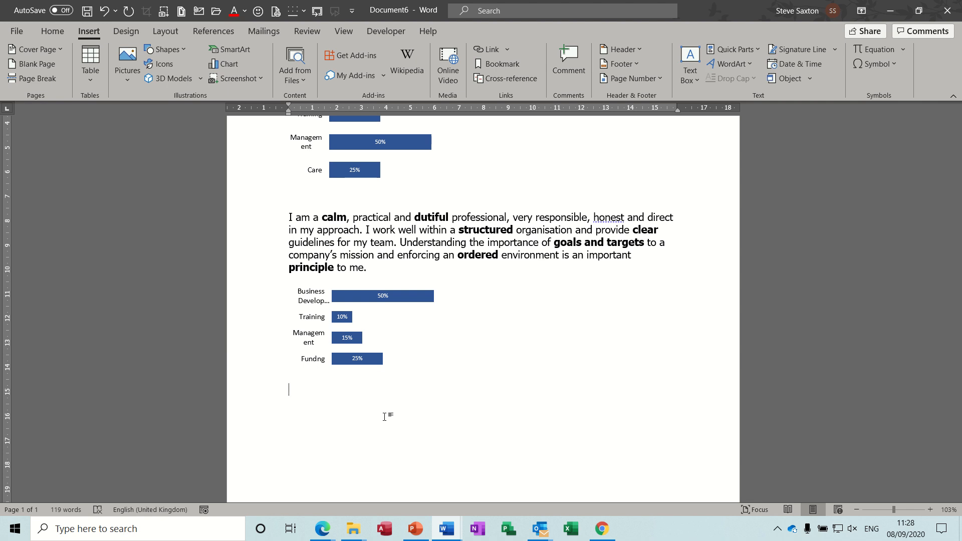
text(Training Mana)
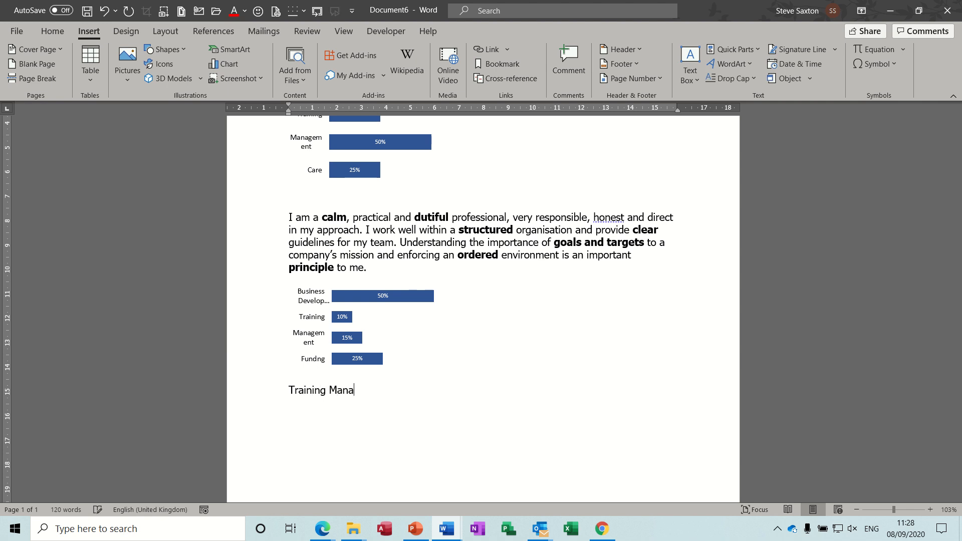
text(ger Care Manager)
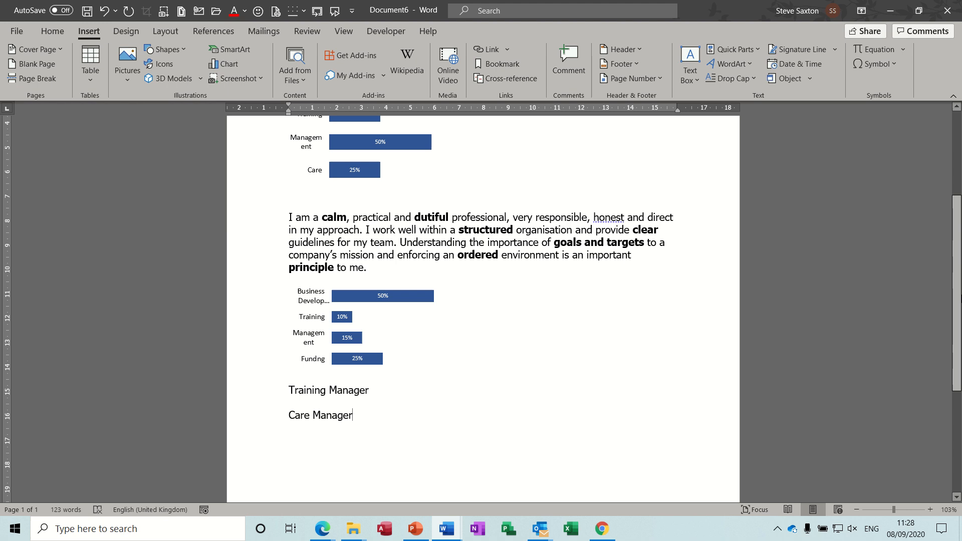
Review the two profile paragraphs and the skills charts prepared as swappable CV content.
scroll(952, 248, up, 5)
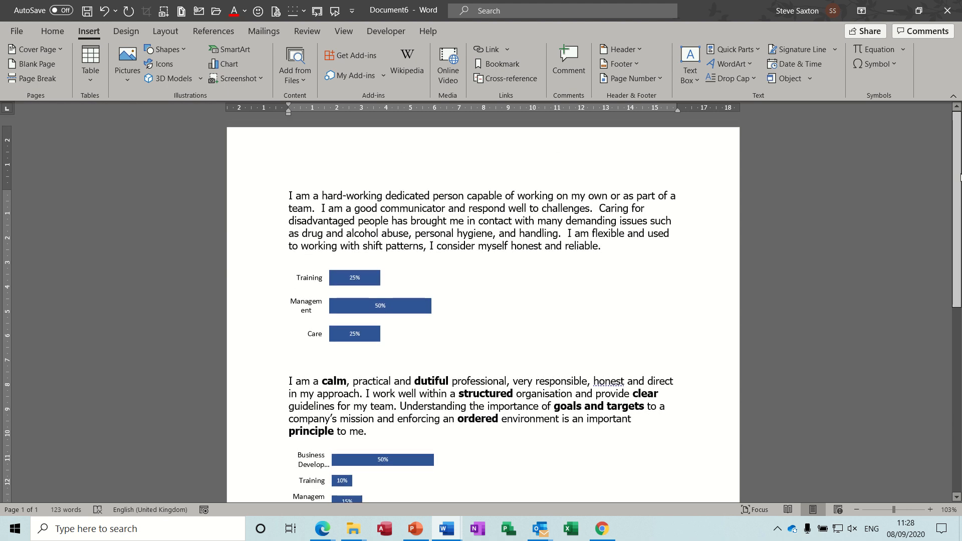
scroll(960, 240, down, 3)
scroll(625, 250, up, 4)
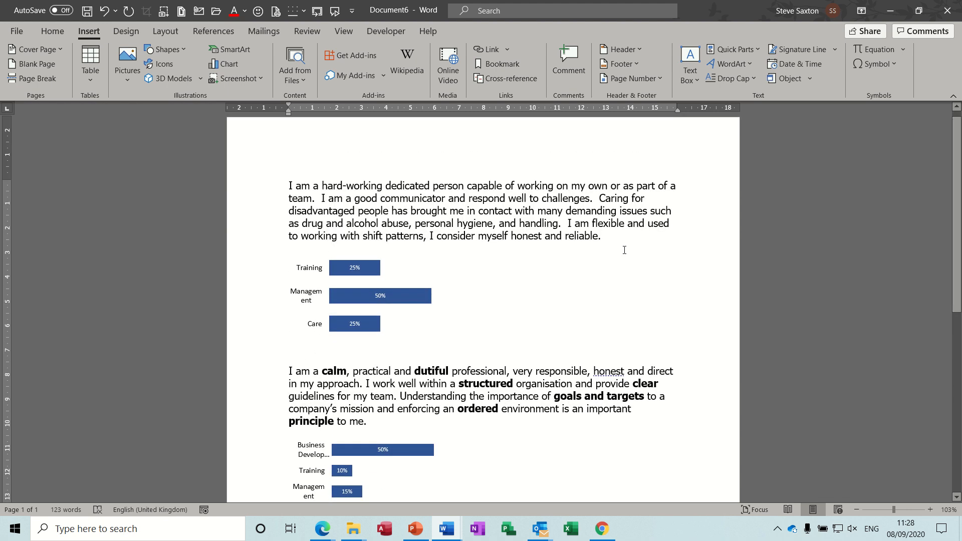
click(266, 224)
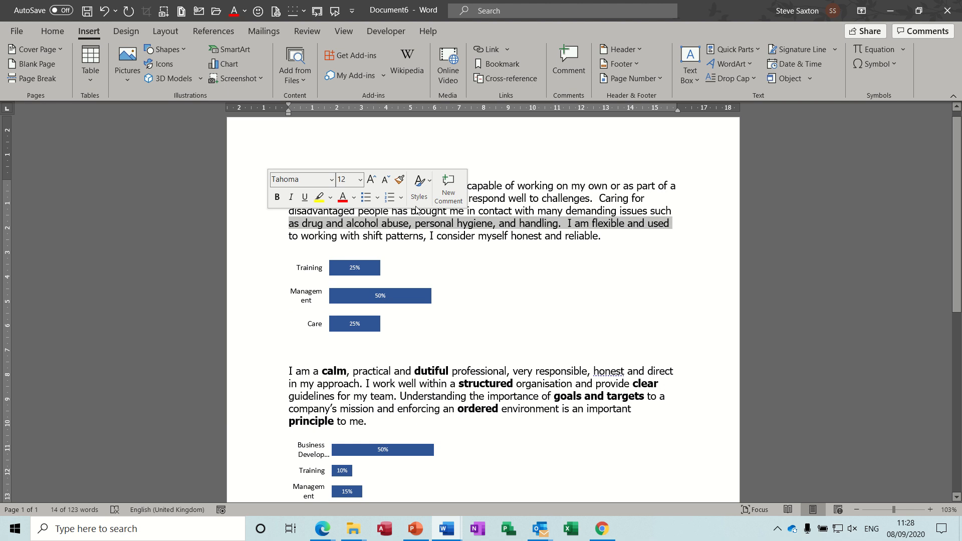
click(548, 206)
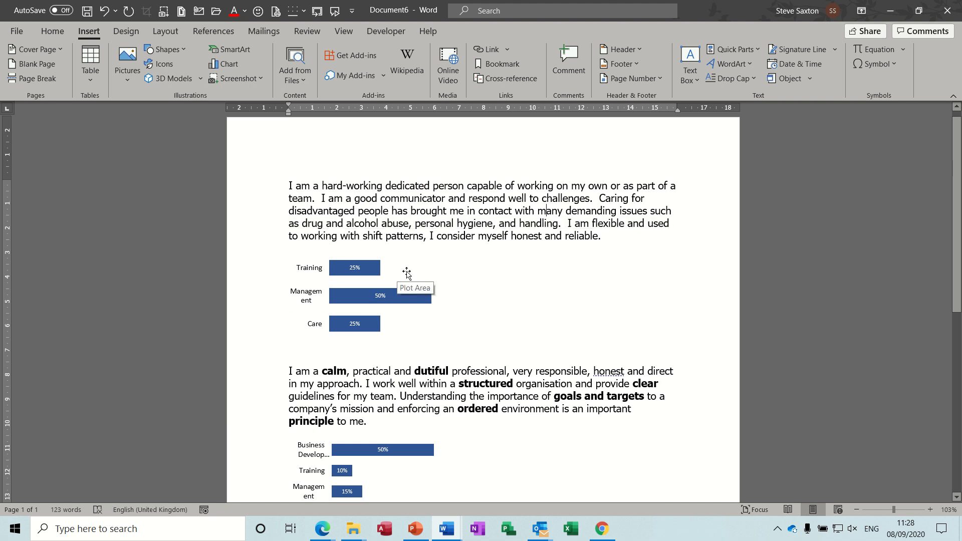
click(255, 398)
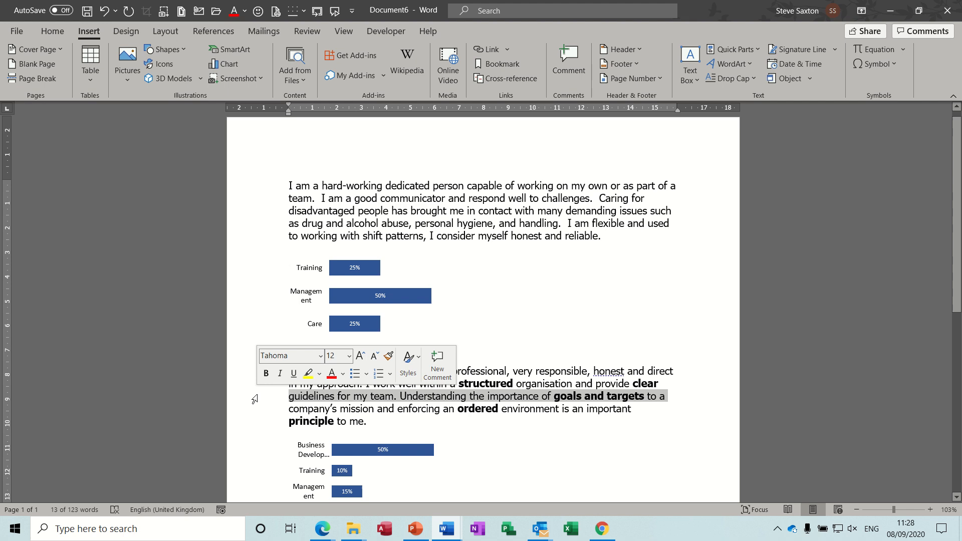
click(437, 420)
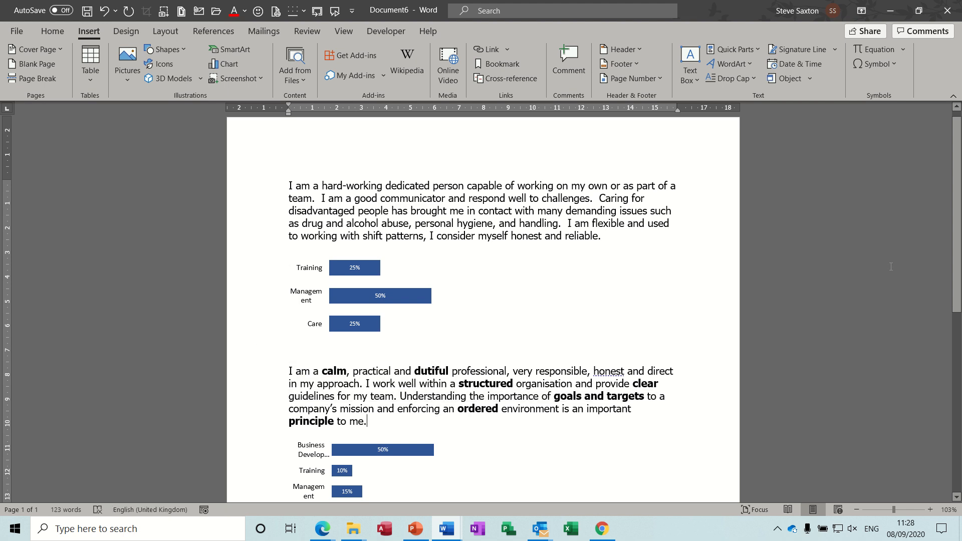
Save the Training Manager line as a building block named Training Manager in the AutoText gallery, category CV.
scroll(798, 335, down, 6)
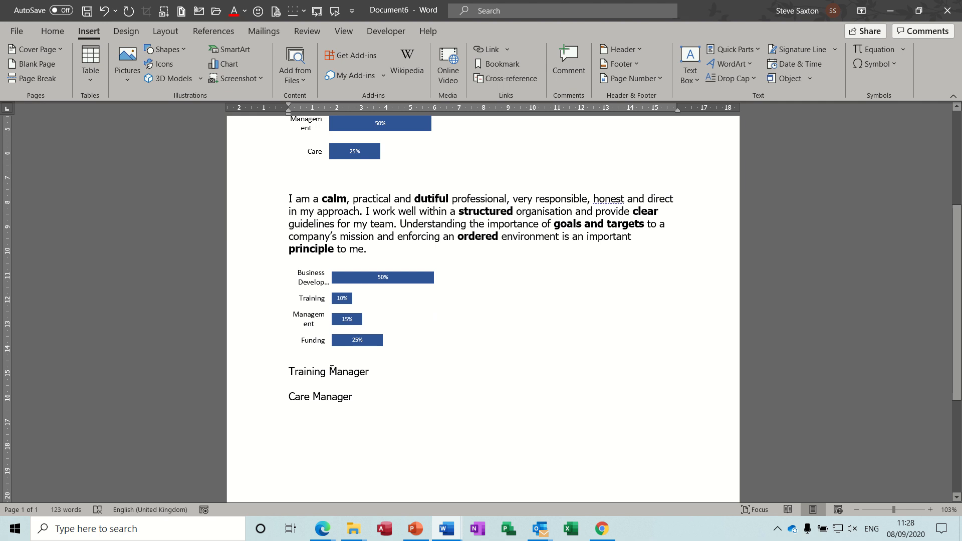
click(268, 376)
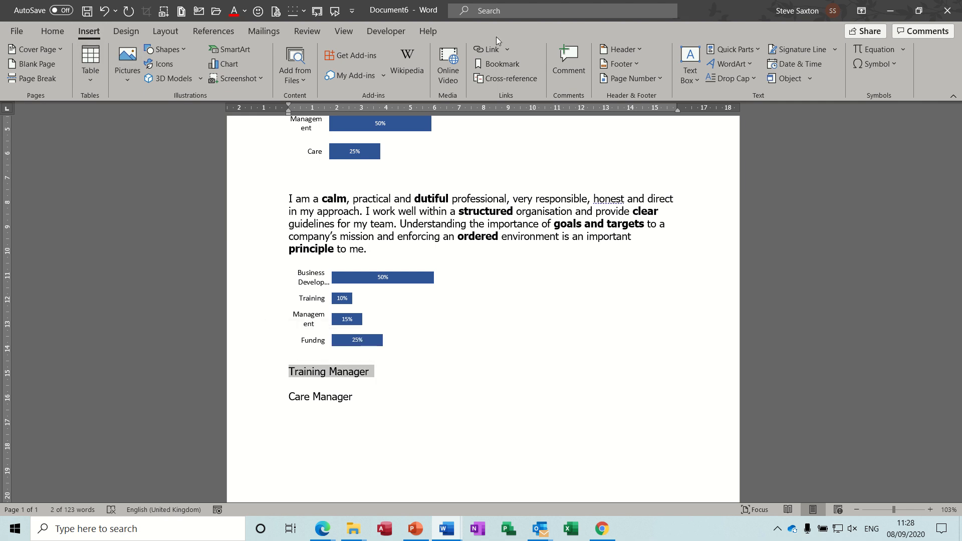
click(755, 50)
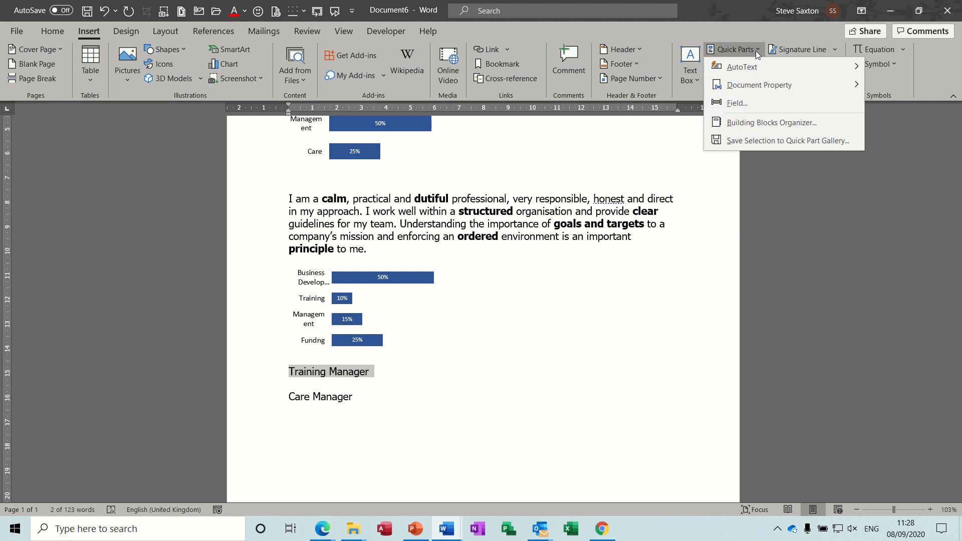
click(744, 142)
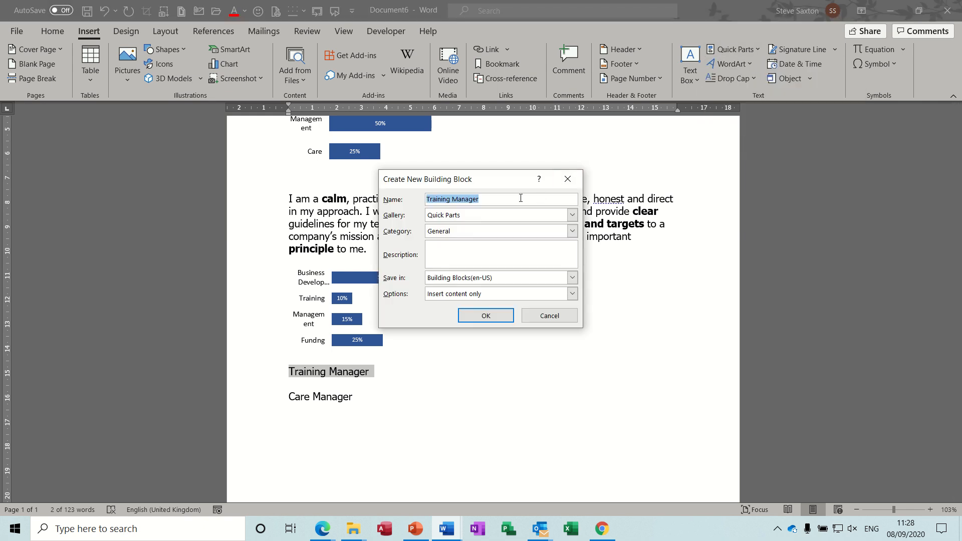
click(573, 215)
click(557, 224)
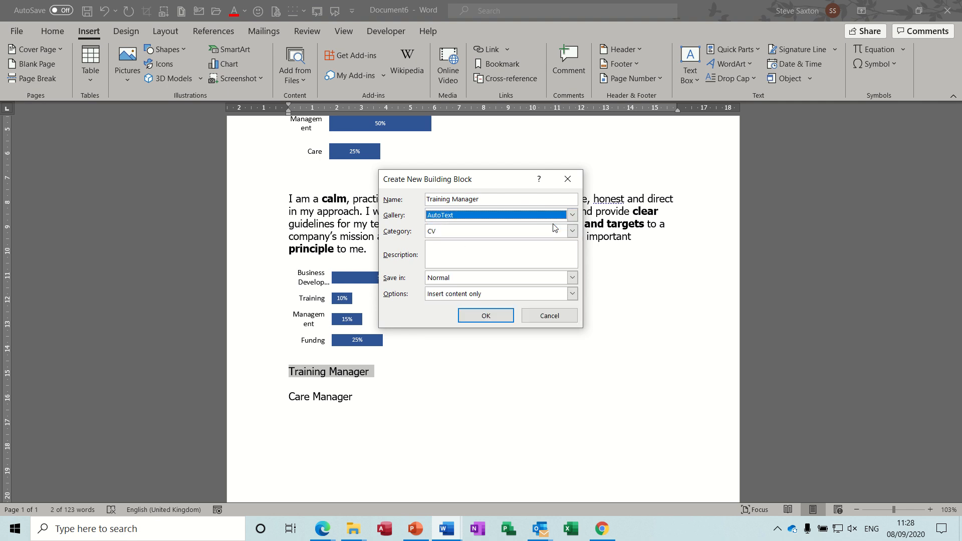
click(572, 232)
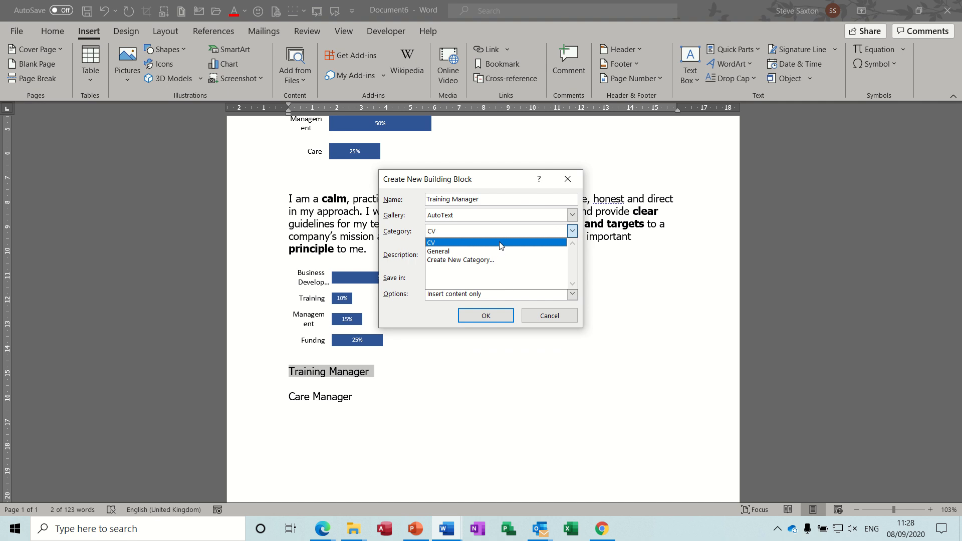
click(435, 246)
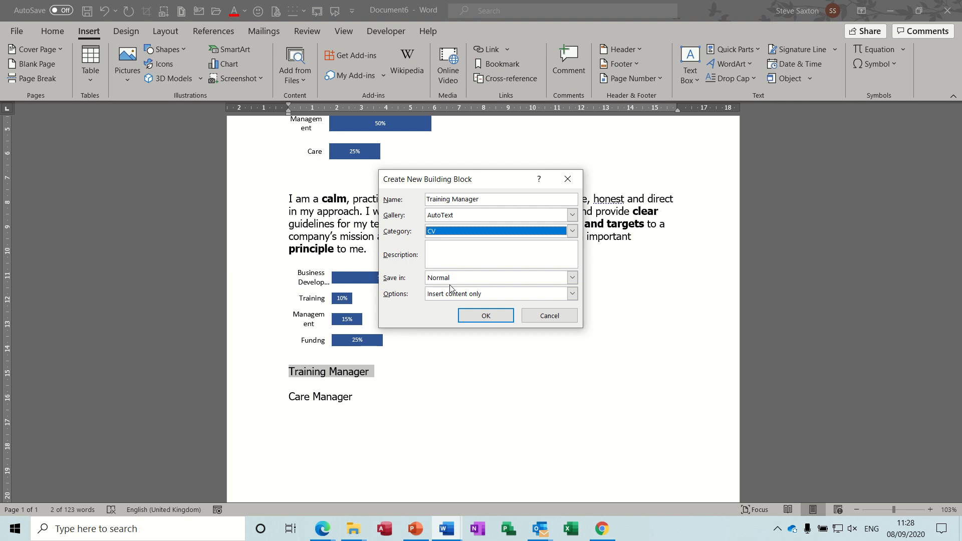
click(482, 314)
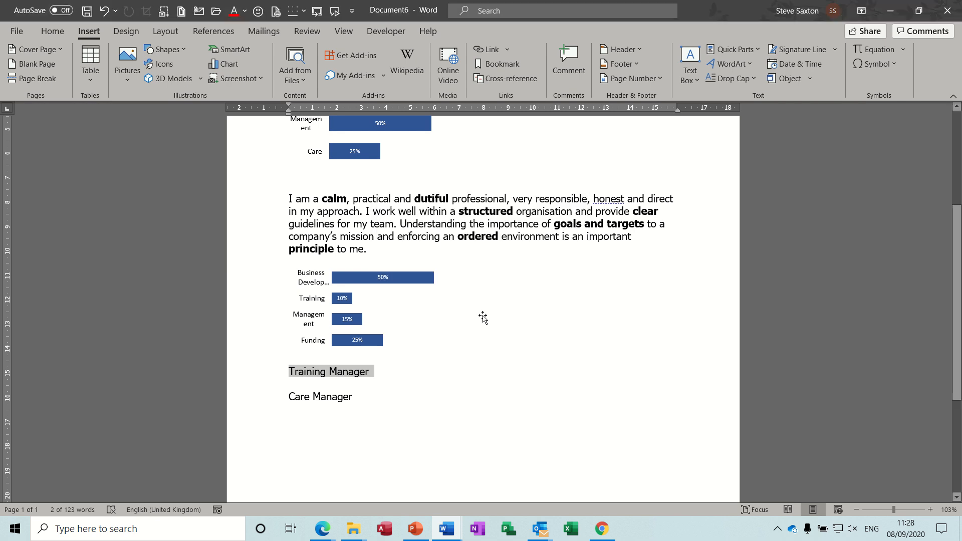
Save the Care Manager line as an AutoText building block in category CV, redefining the existing Care Manager entry.
click(262, 401)
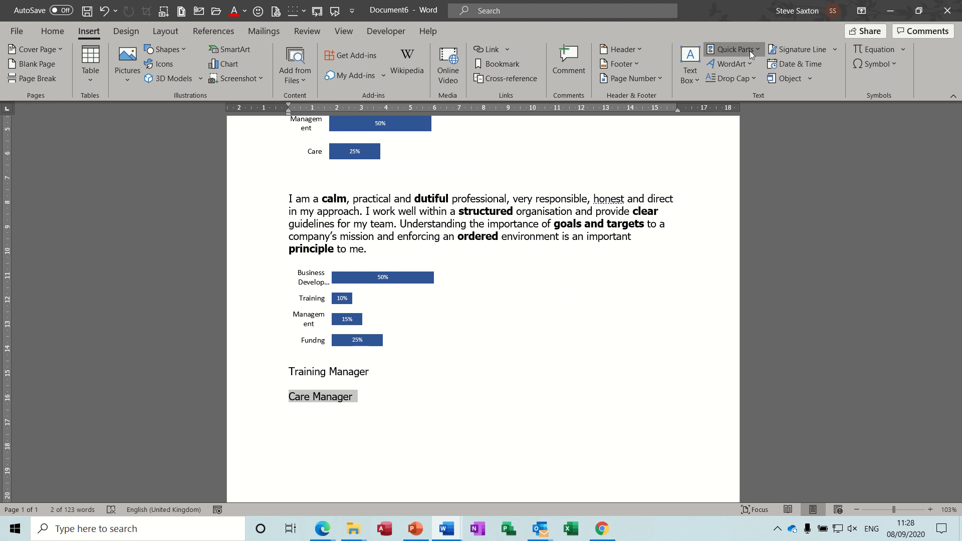
click(734, 49)
click(738, 141)
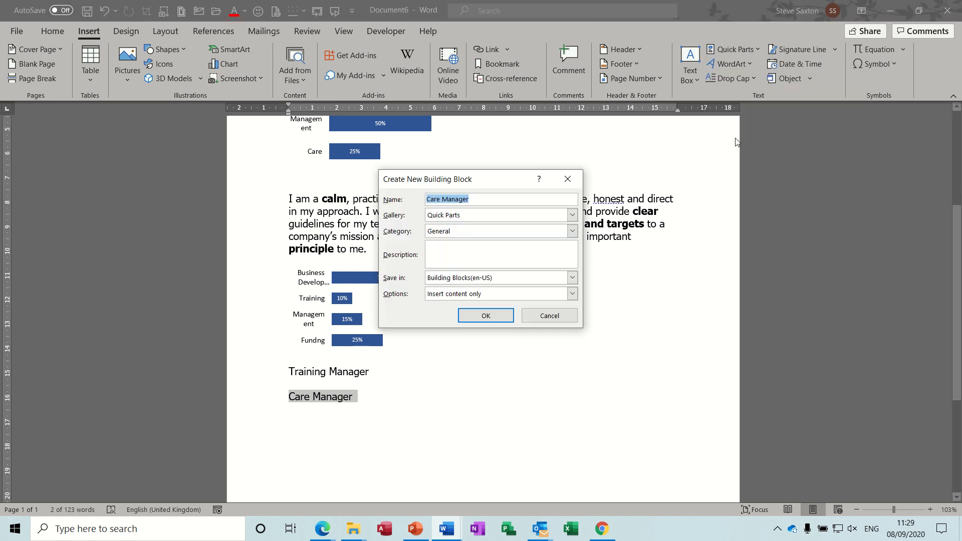
click(572, 215)
click(511, 230)
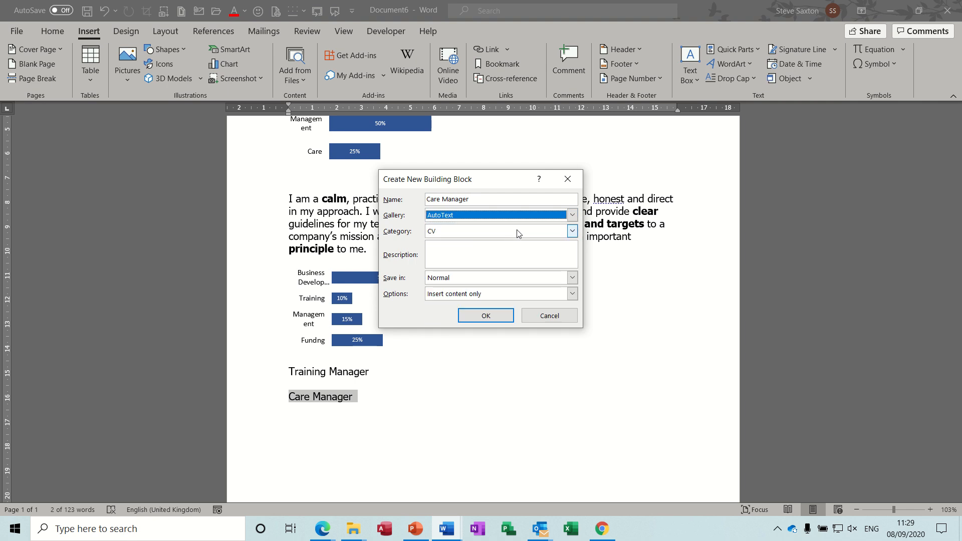
click(572, 232)
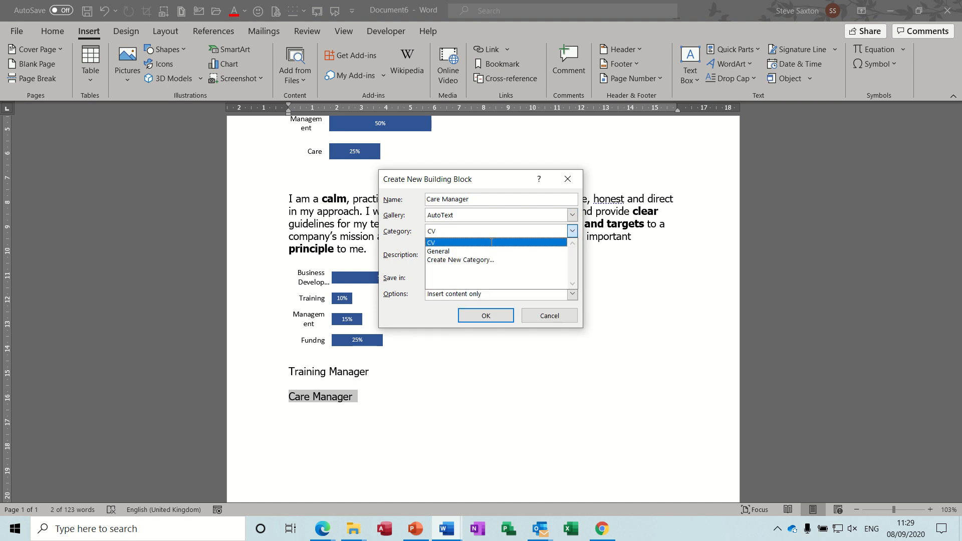
click(491, 242)
click(573, 232)
click(573, 232)
click(488, 316)
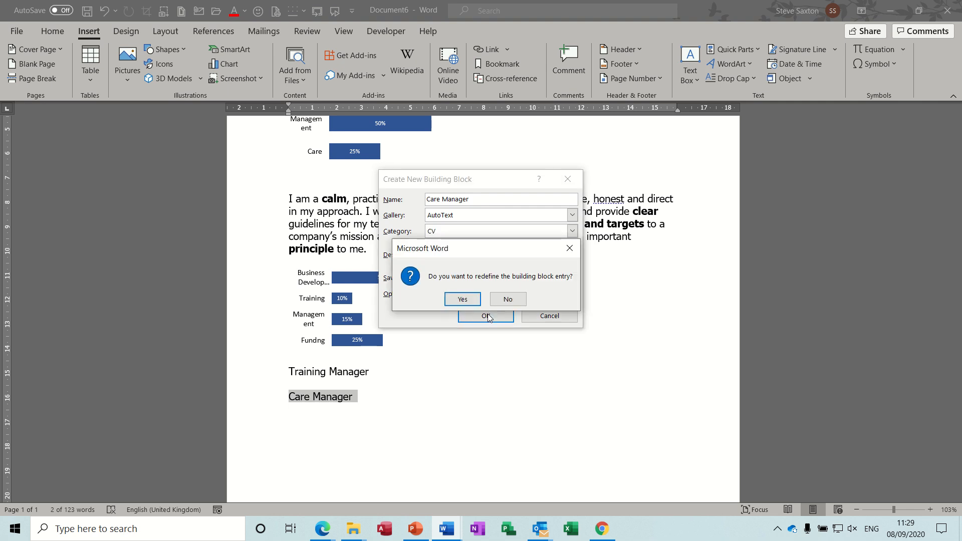
click(455, 300)
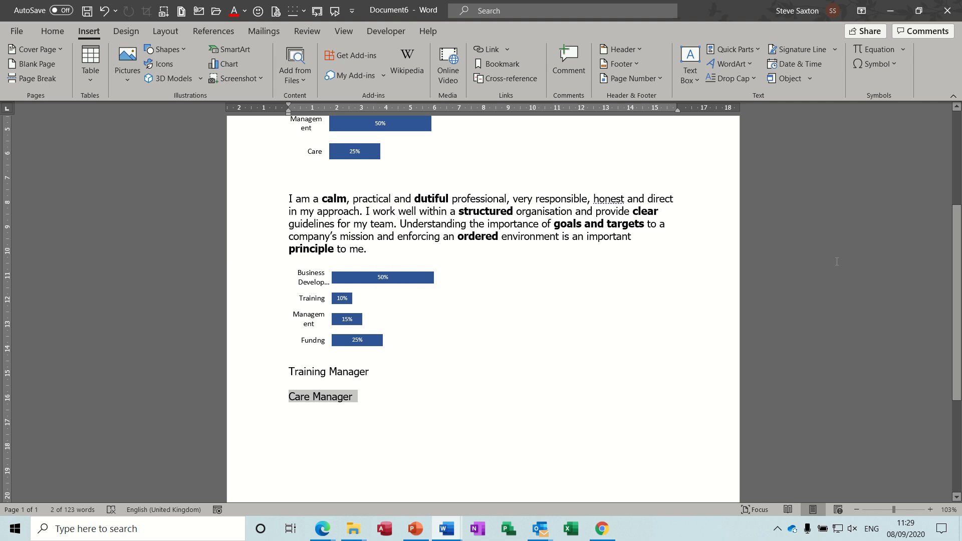
Save the first profile paragraph, about the hard-working dedicated person, as an AutoText building block named Care Profle in category CV.
scroll(942, 297, up, 5)
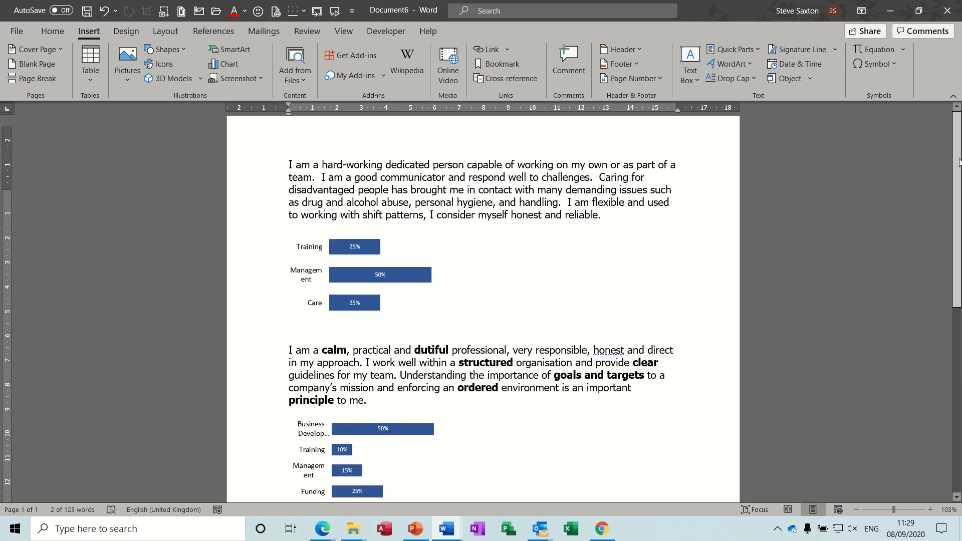
double_click(253, 210)
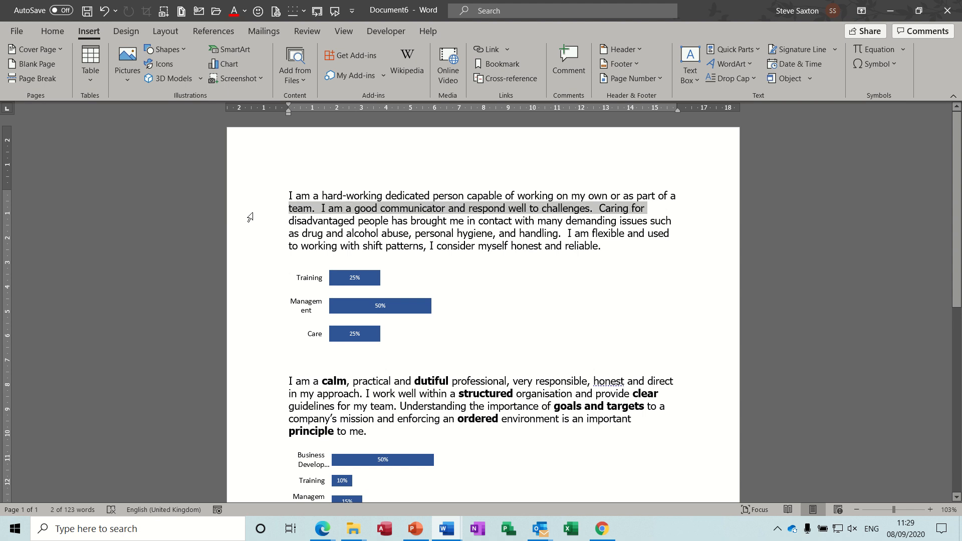
click(759, 51)
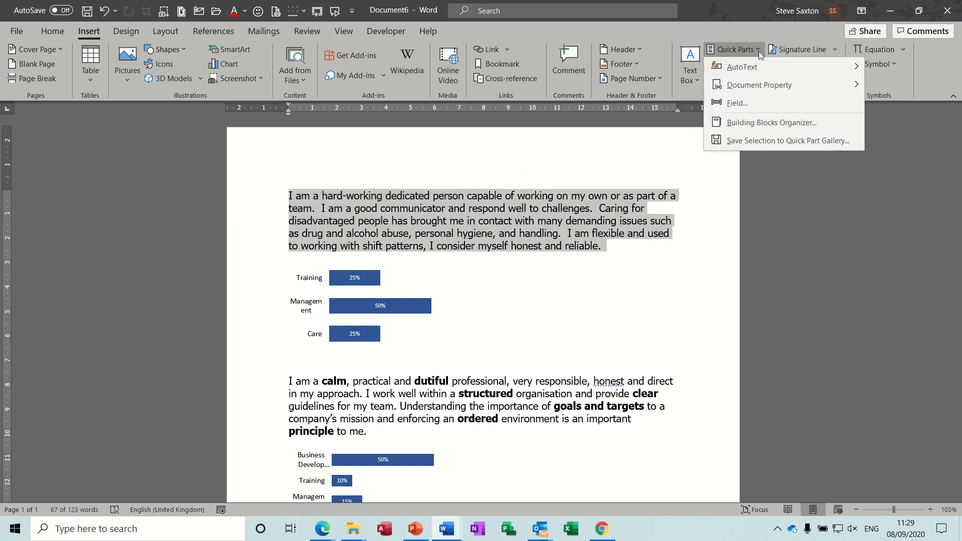
click(749, 139)
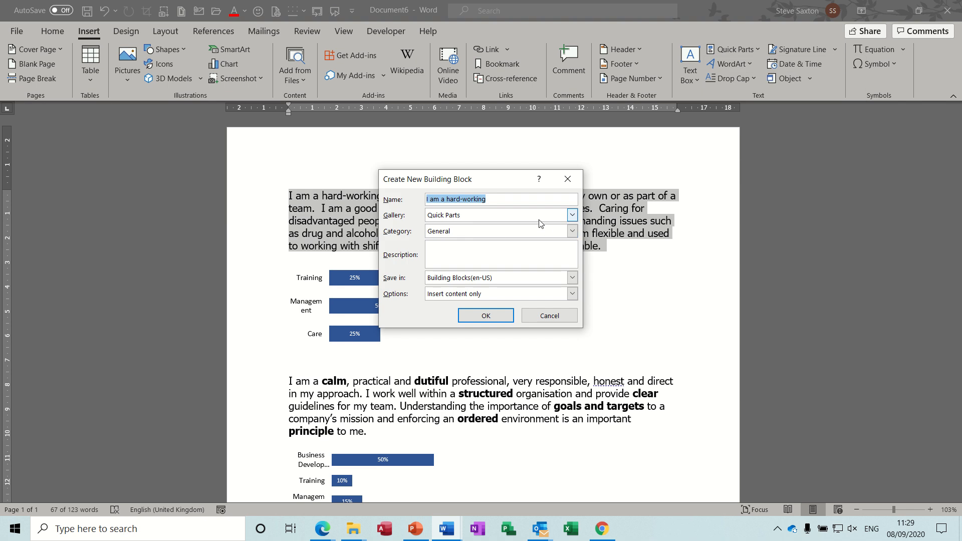
text(Care Profile)
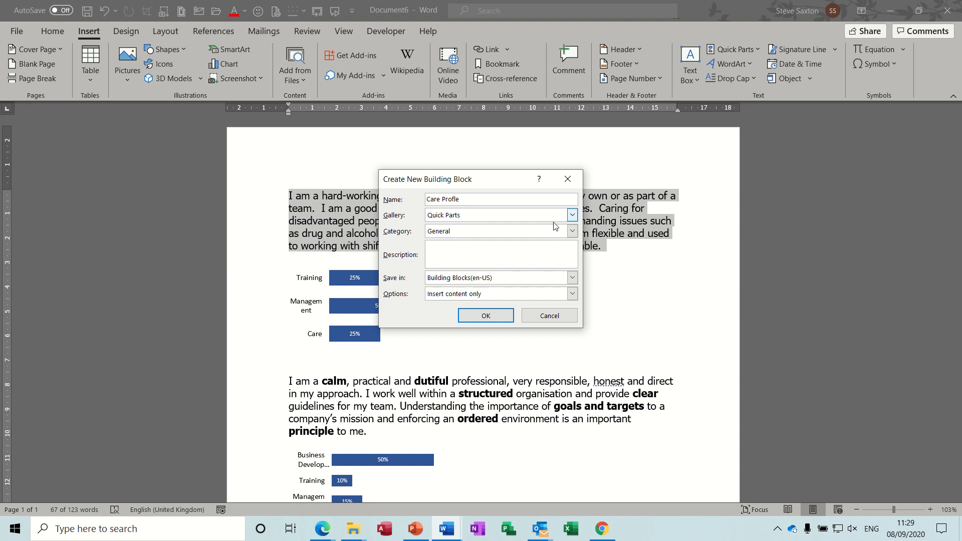
click(571, 215)
click(527, 226)
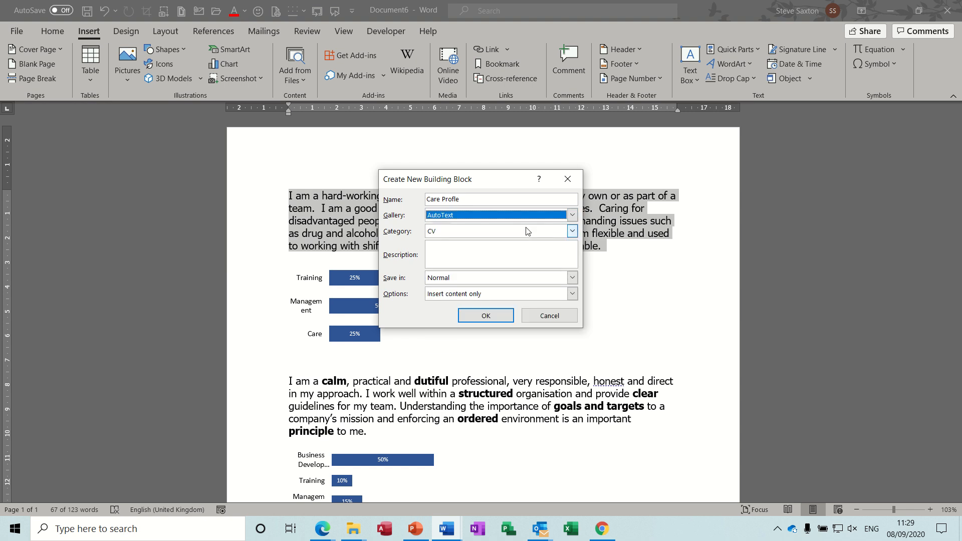
click(501, 315)
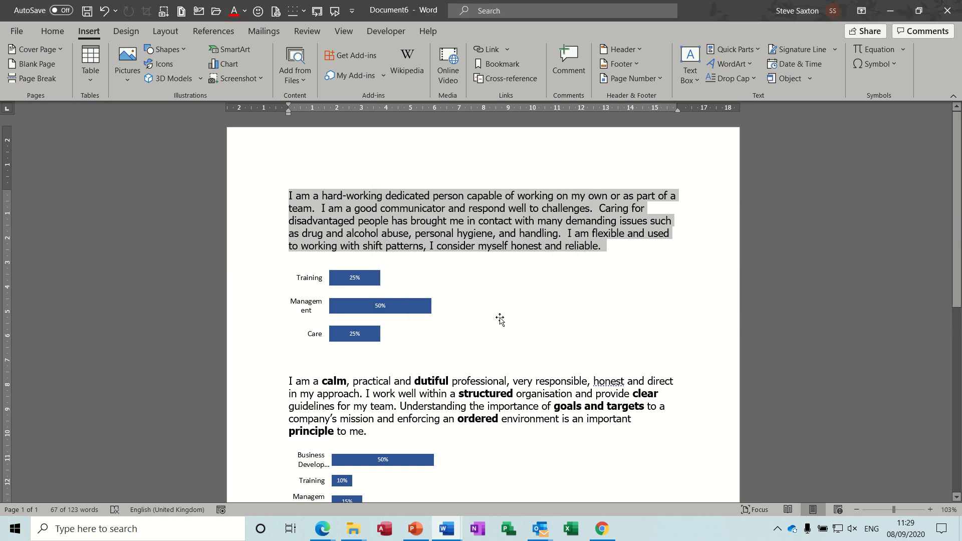
Save the Training, Management and Care skills chart as an AutoText building block named Care Stats in category CV.
click(366, 323)
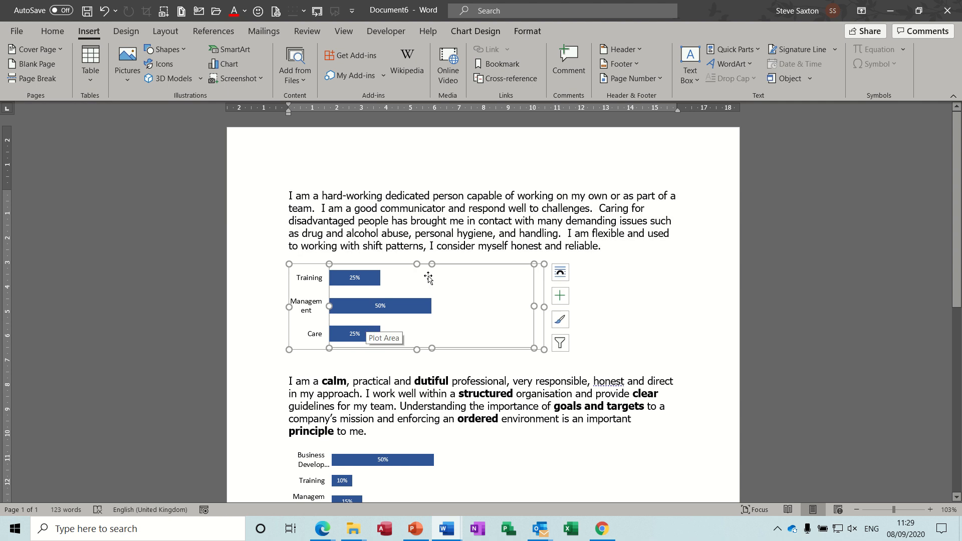
click(756, 51)
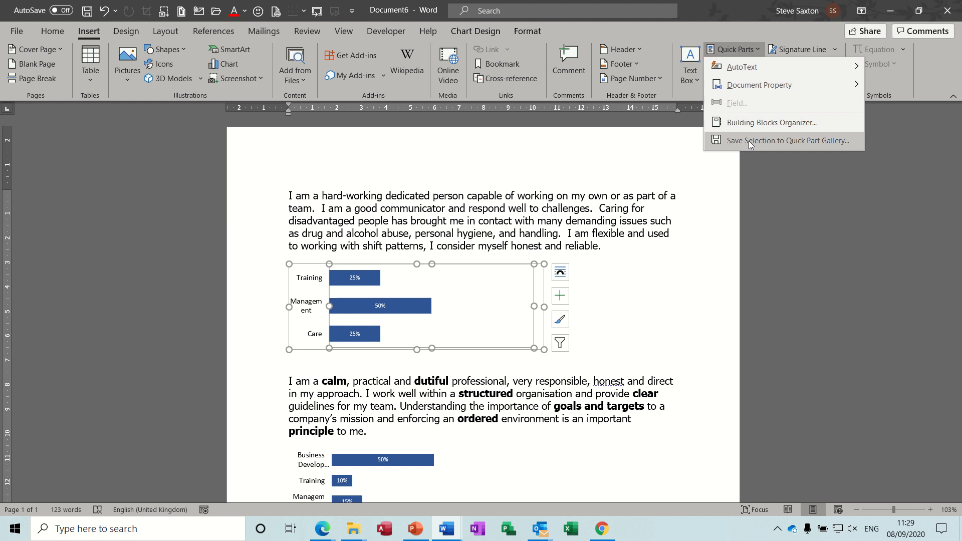
click(749, 141)
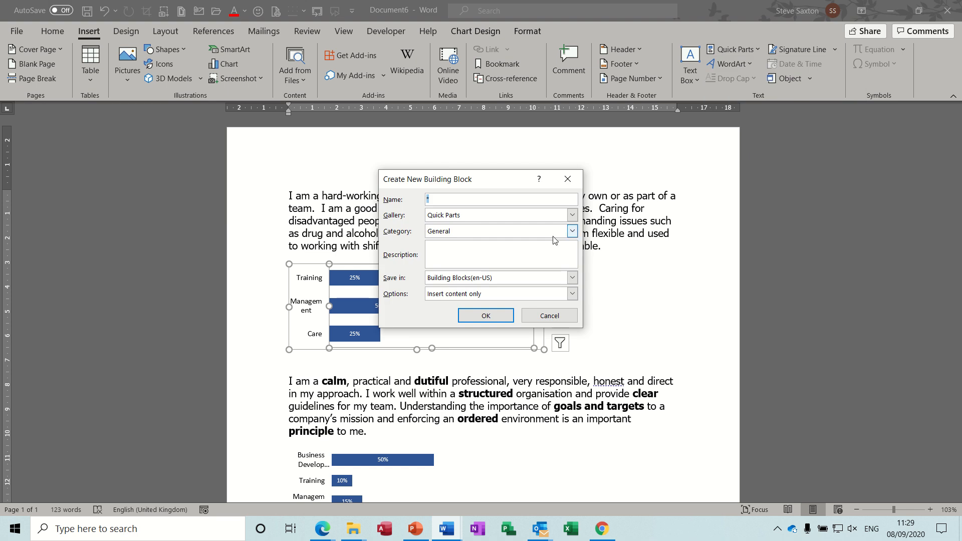
text(Care Stats)
click(572, 214)
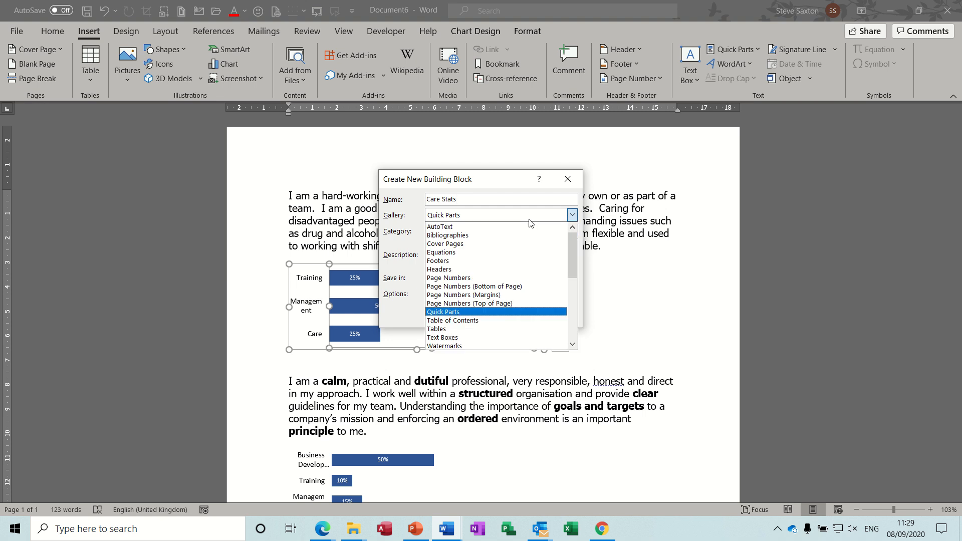
click(521, 227)
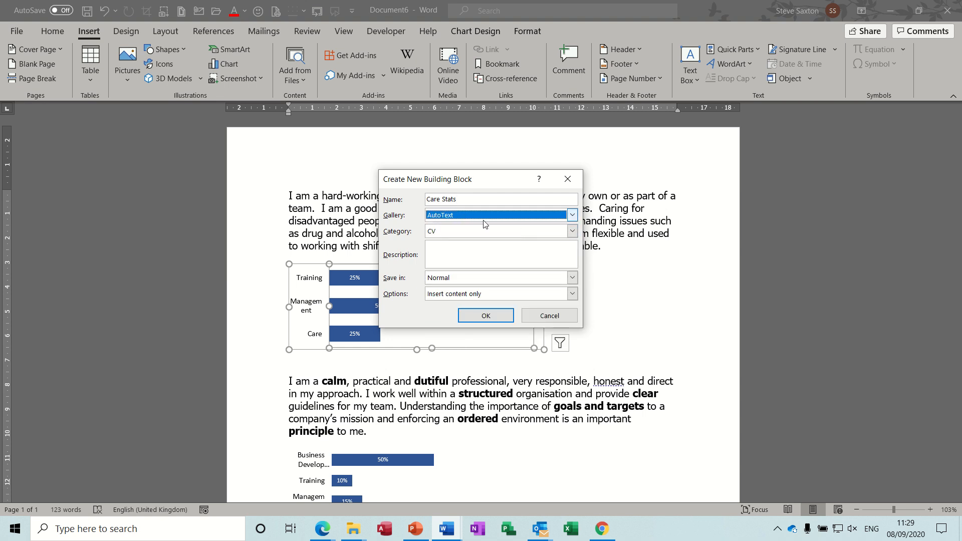
click(499, 320)
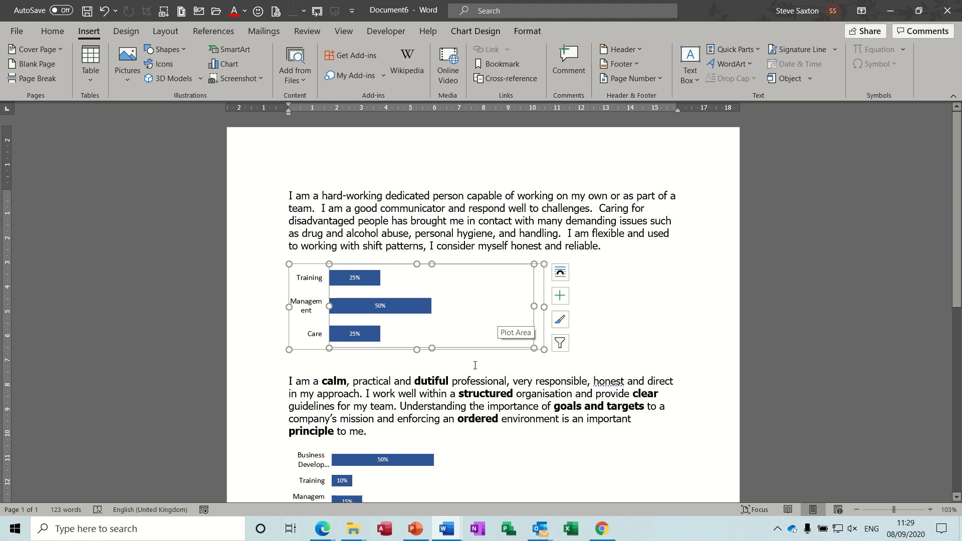
Save the second profile paragraph as an AutoText building block named Training Profile in category CV, redefining the existing entry.
click(261, 406)
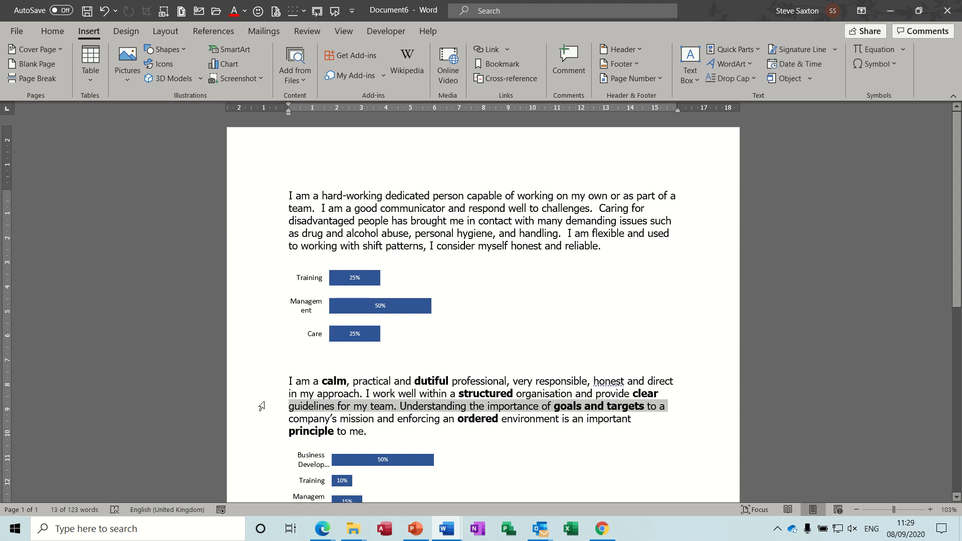
double_click(261, 406)
click(261, 406)
click(261, 406)
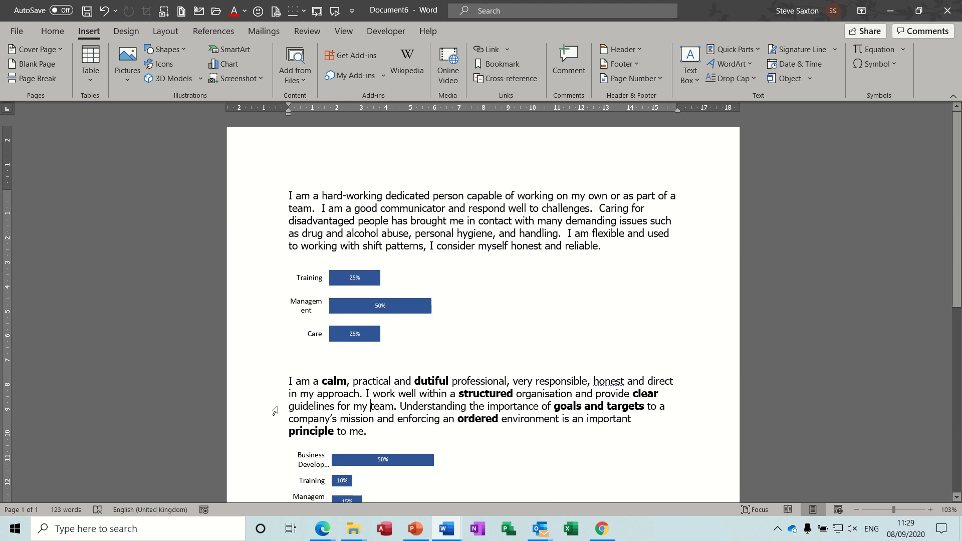
double_click(265, 407)
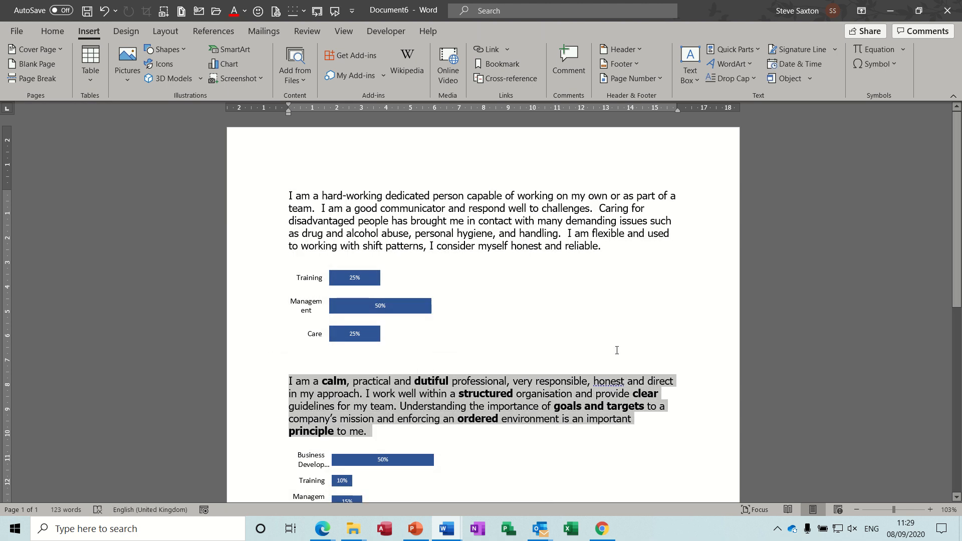
click(758, 52)
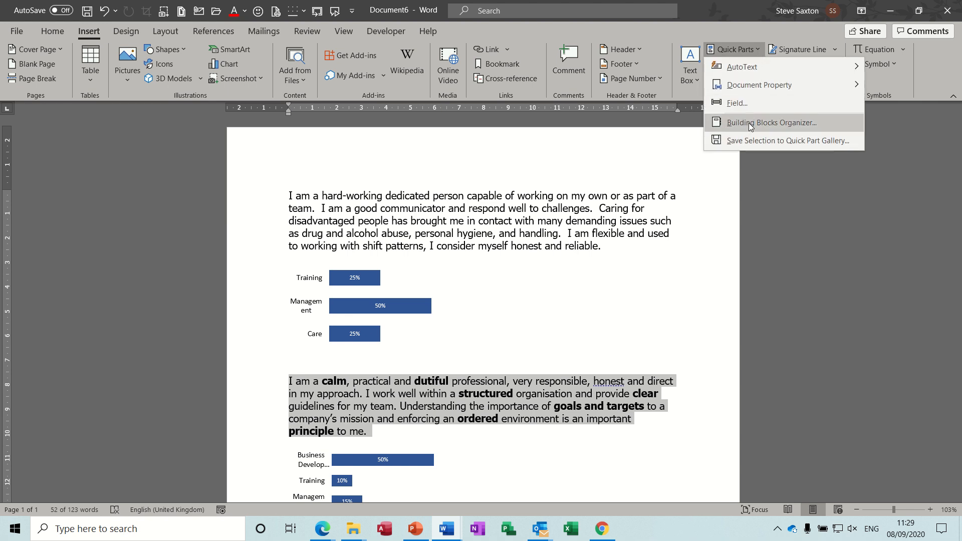
click(750, 141)
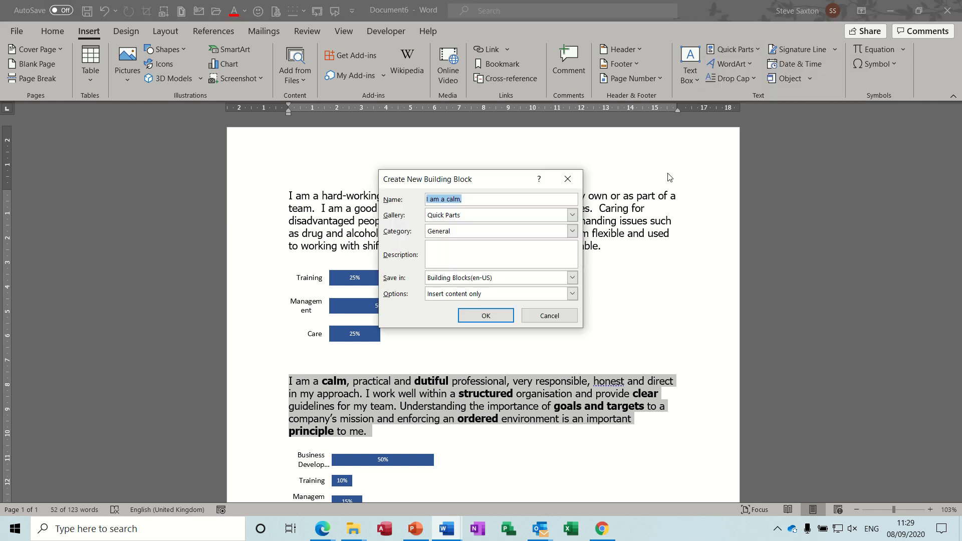
text(Training Profile)
click(562, 216)
click(555, 221)
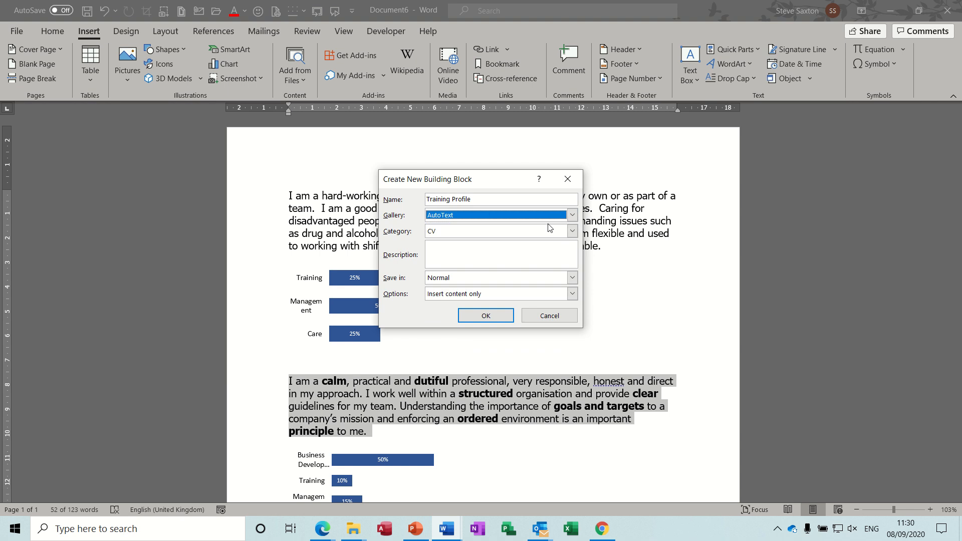
click(548, 234)
click(546, 242)
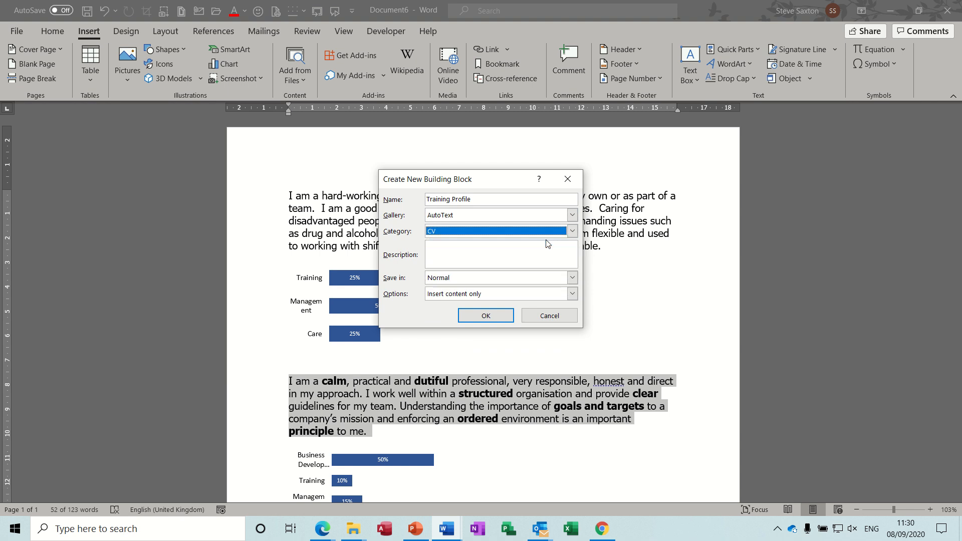
click(486, 316)
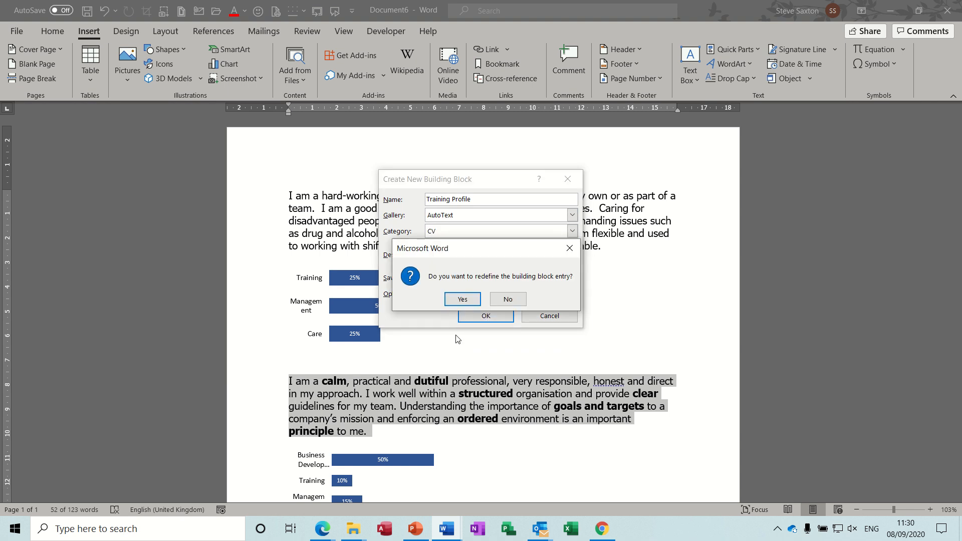
click(453, 297)
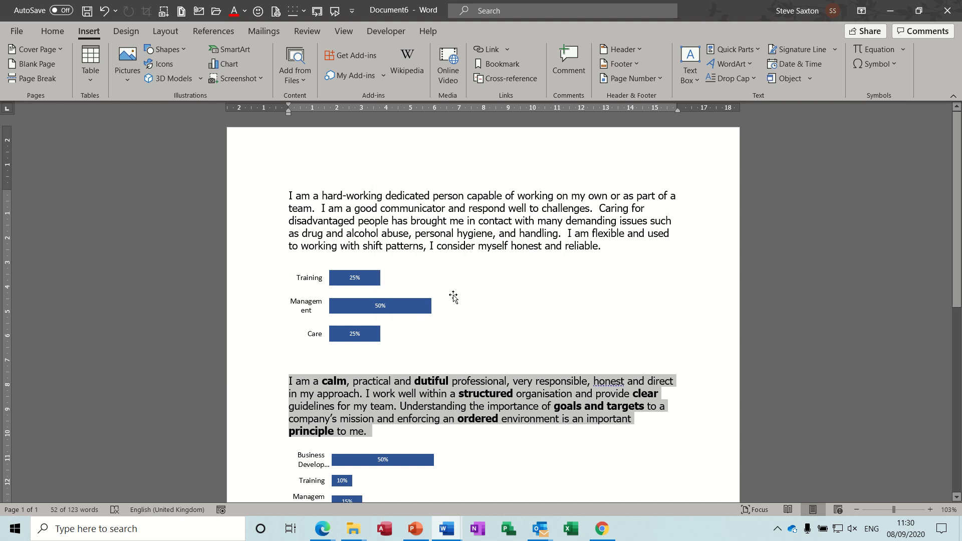
Save the Business Development skills chart as an AutoText building block named Training Stats in category CV.
click(379, 459)
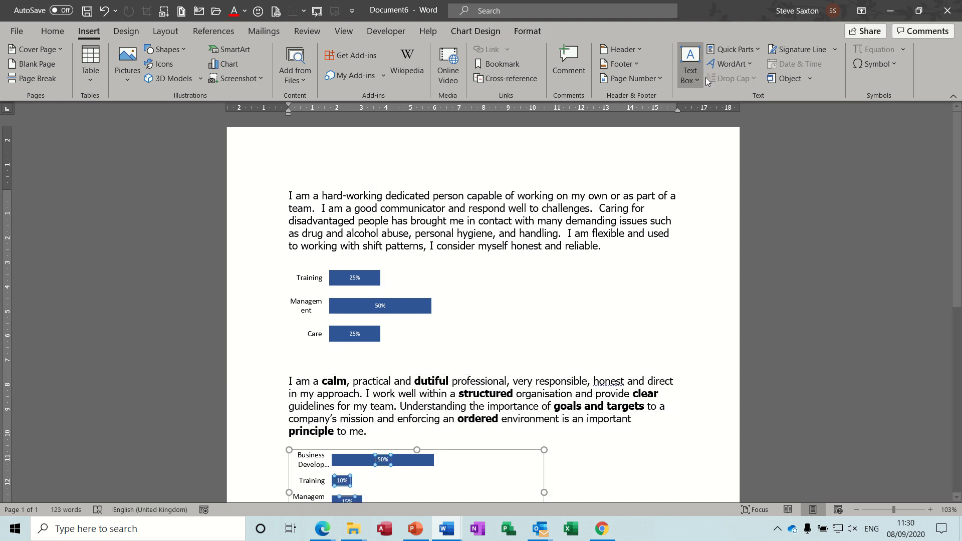
click(734, 50)
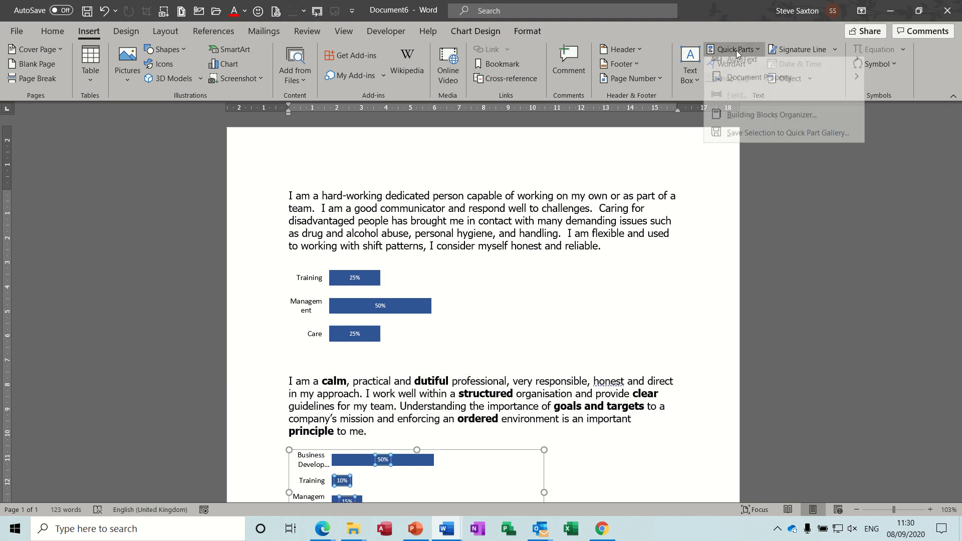
click(748, 140)
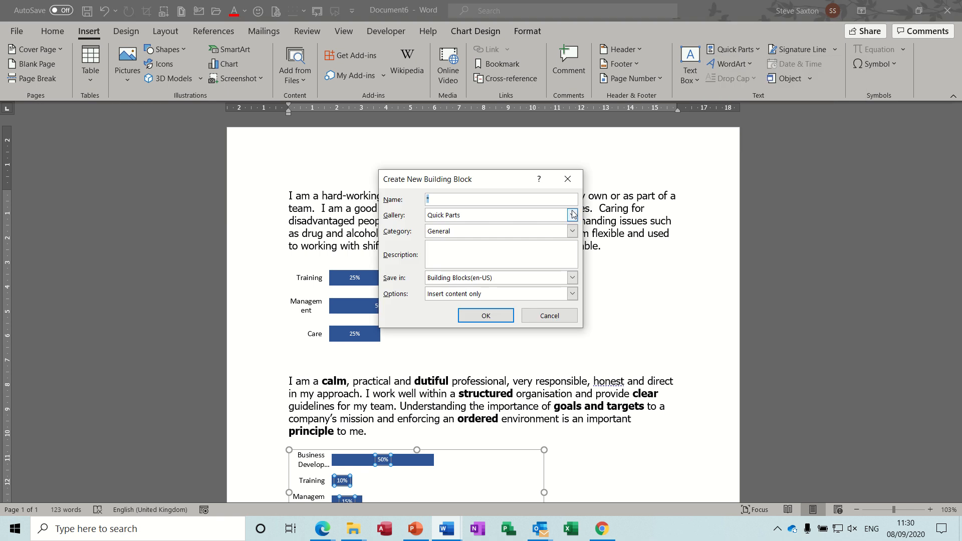
text(Training Stats)
click(572, 216)
click(530, 231)
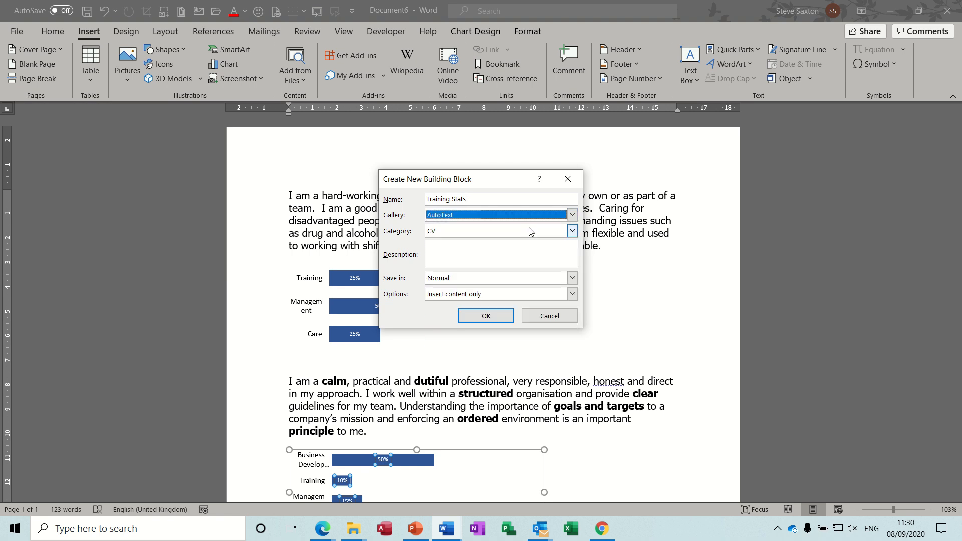
click(499, 316)
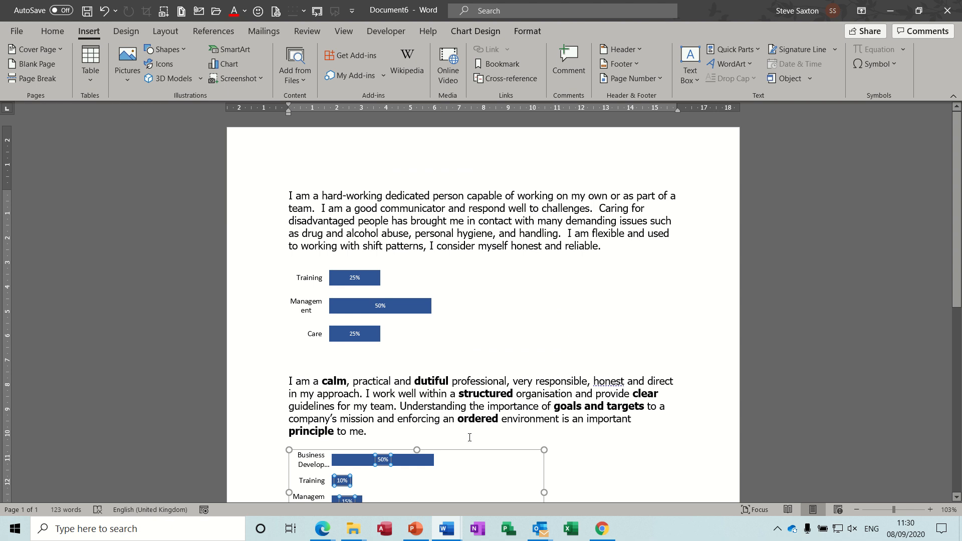
Switch to Document7 and check in the ribbon customization options whether the Developer tab is enabled.
click(452, 530)
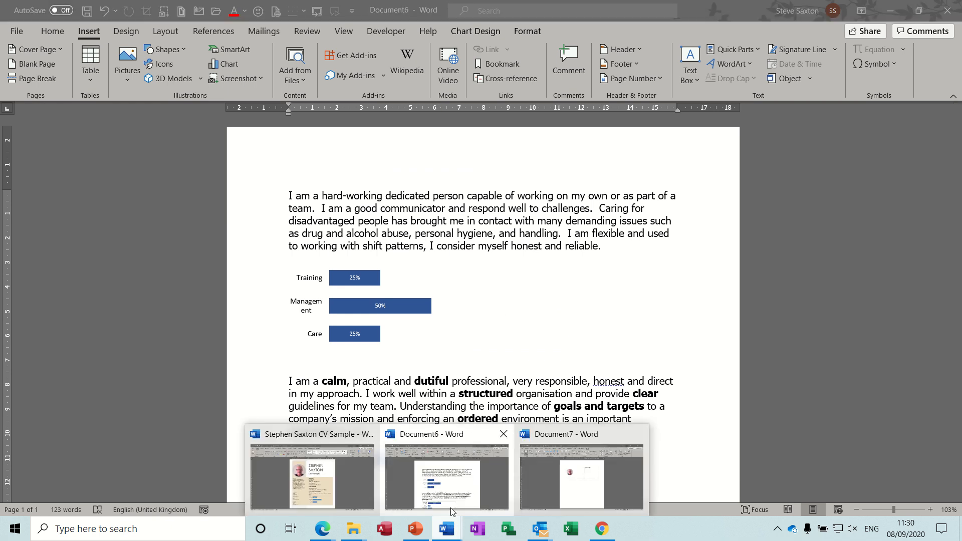
click(557, 477)
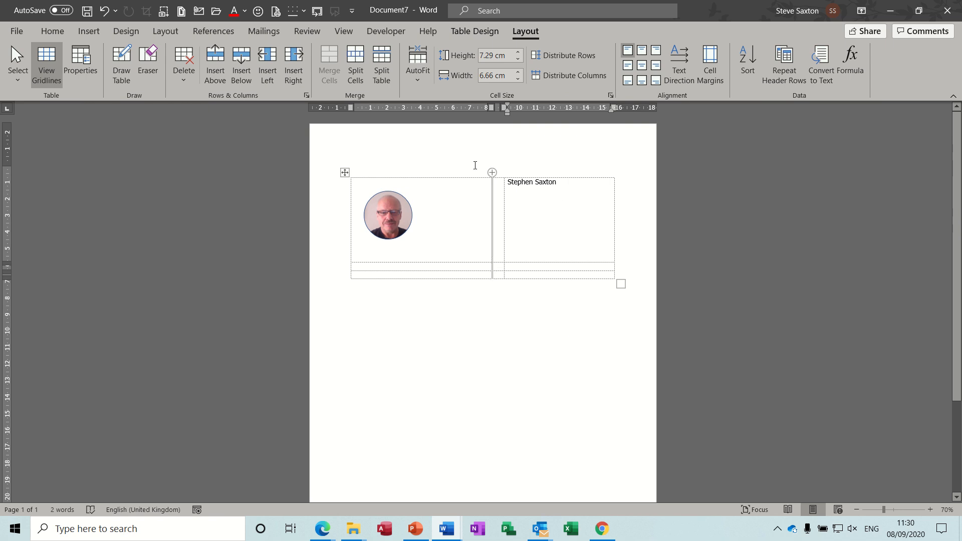
click(387, 31)
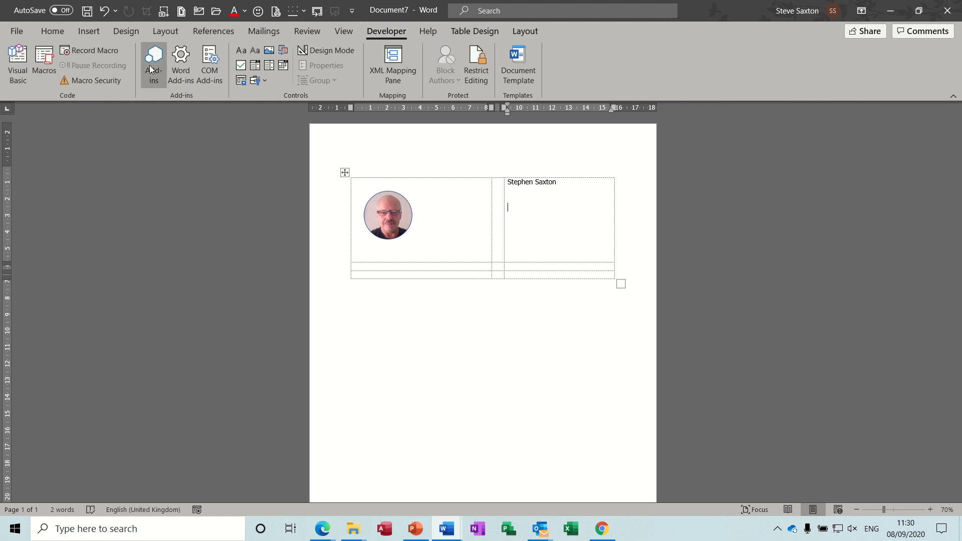
click(16, 32)
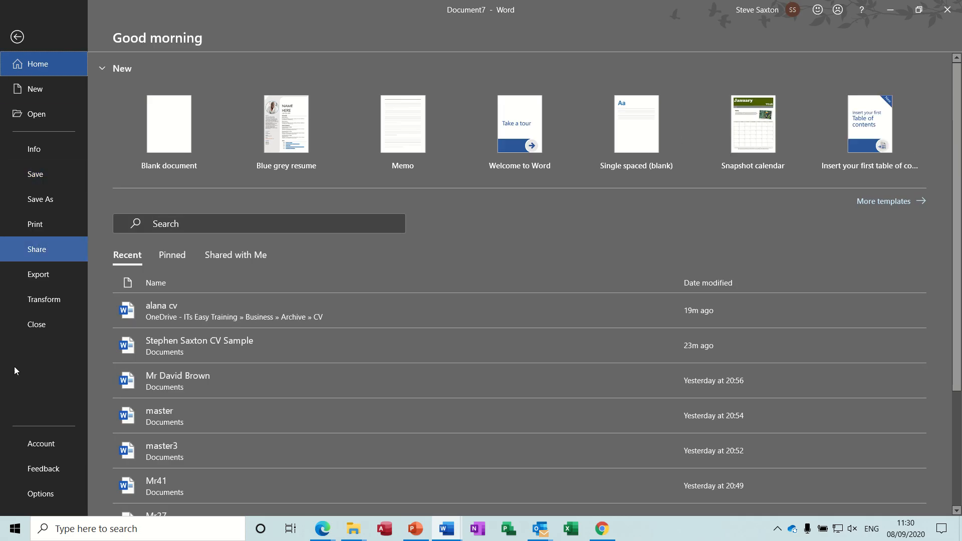
click(40, 490)
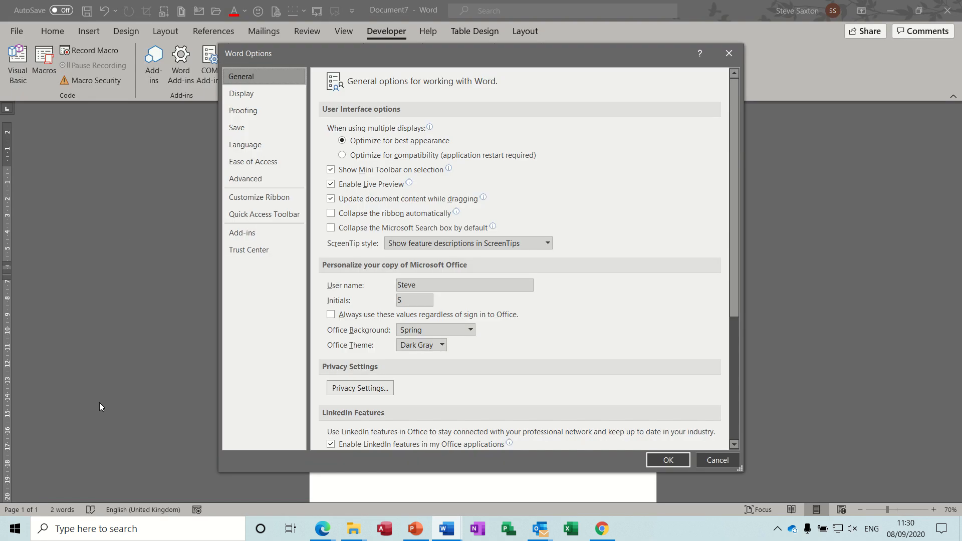
click(264, 199)
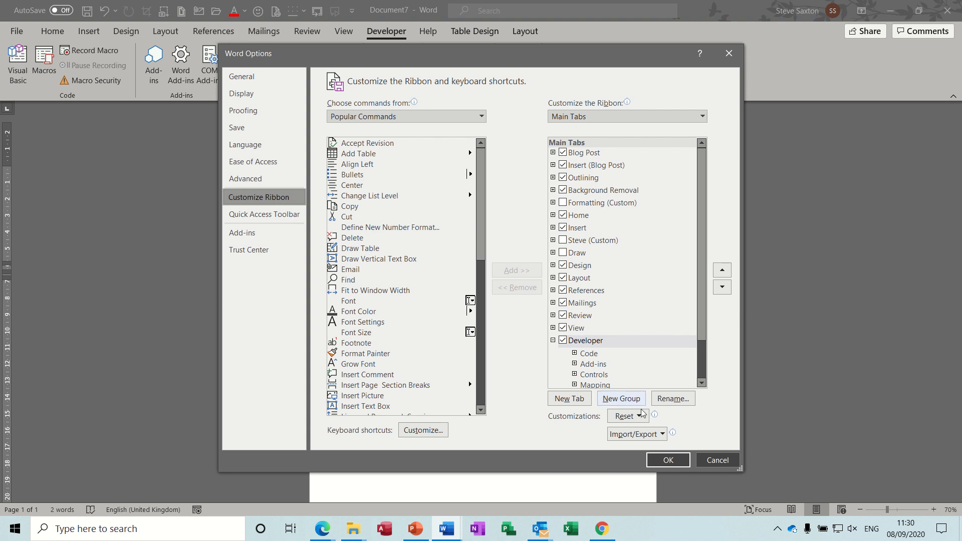
click(660, 460)
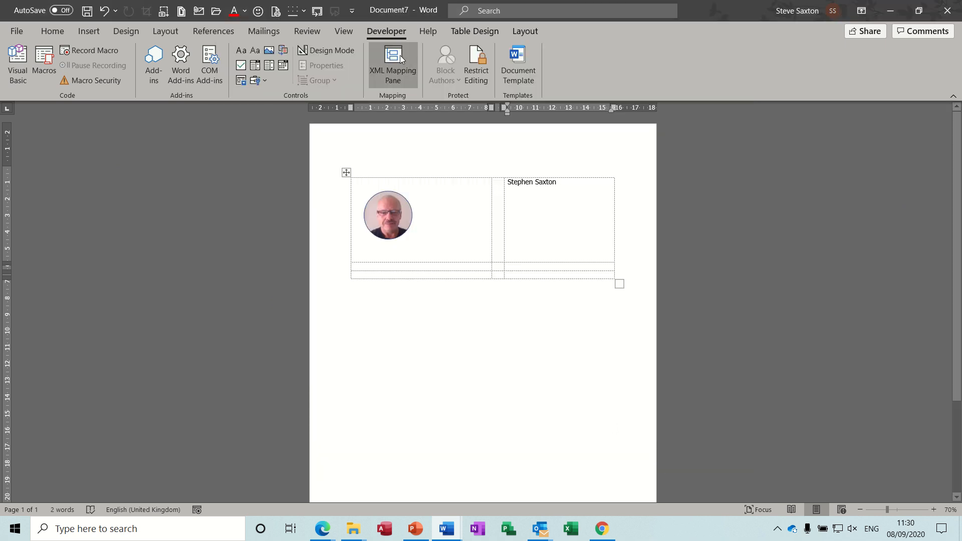
Insert a Building Block Gallery content control below the name in the table's upper-right cell.
click(284, 50)
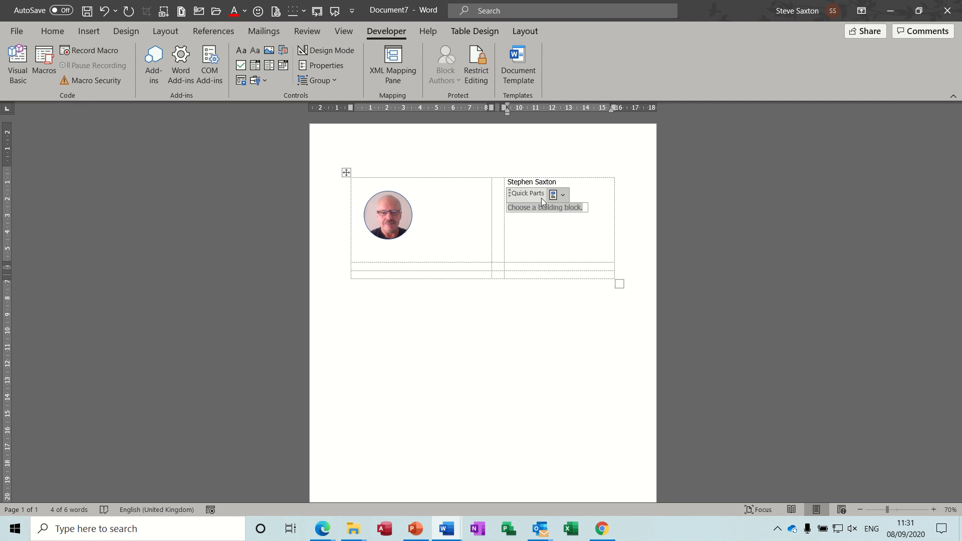
Set the content control below the name to use the AutoText gallery and the CV category.
click(326, 65)
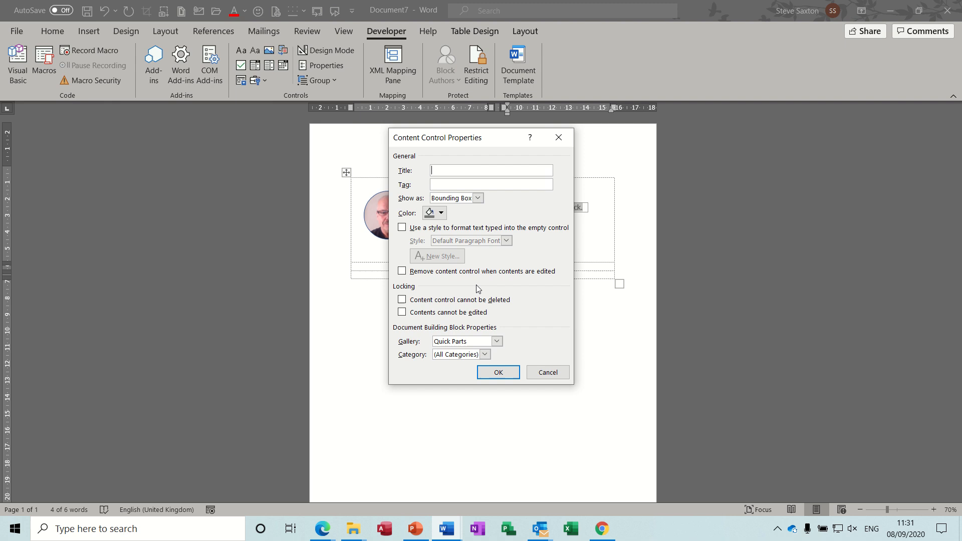
click(496, 341)
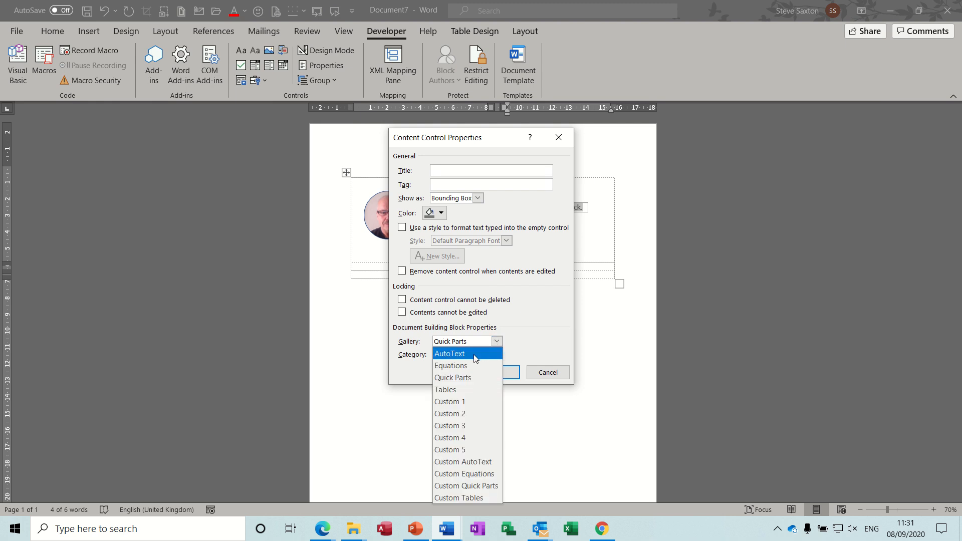
click(475, 354)
click(484, 355)
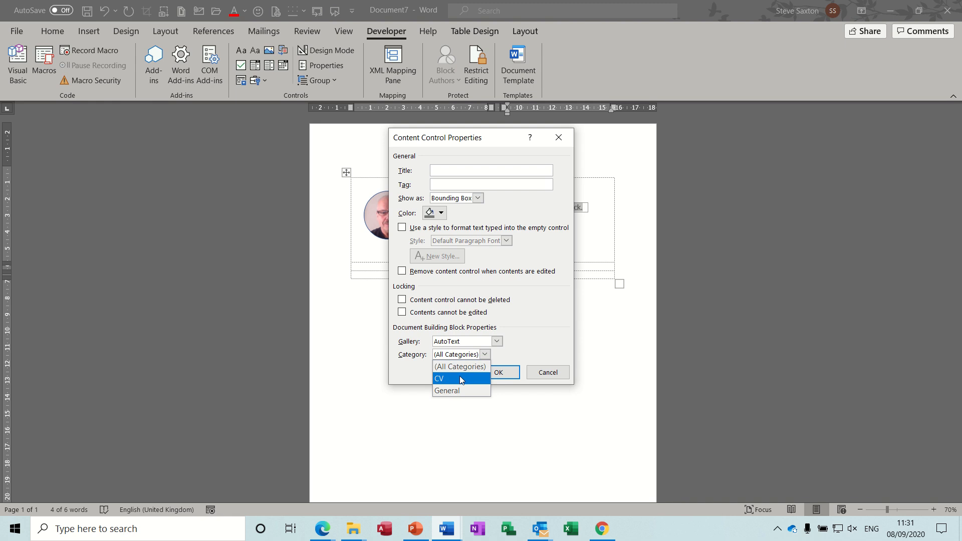
click(439, 379)
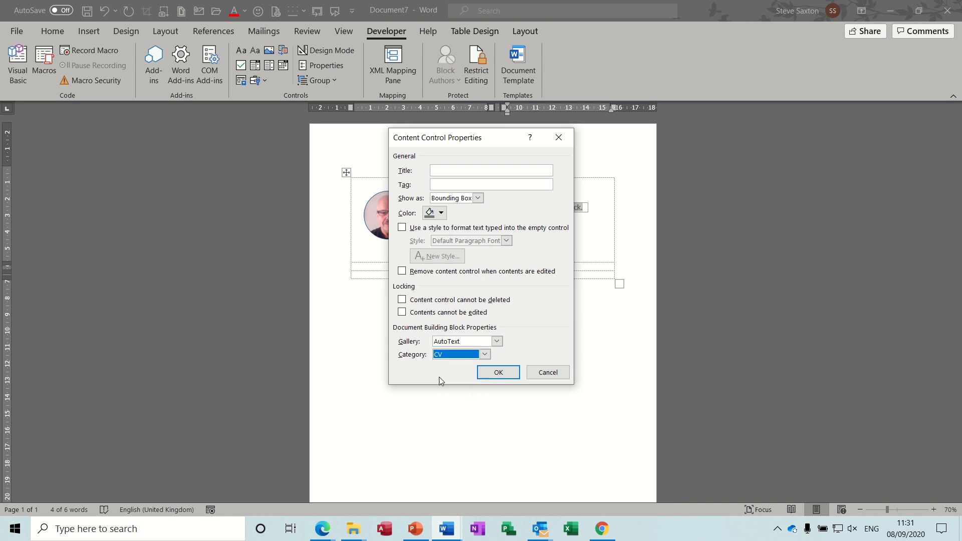
click(495, 373)
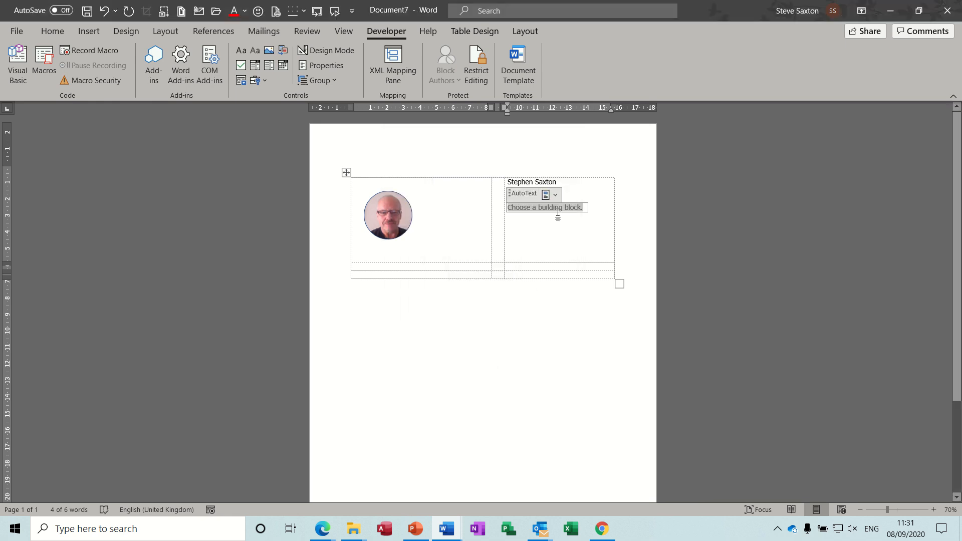
Fill the content control below the name with the Training Manager building block.
click(556, 195)
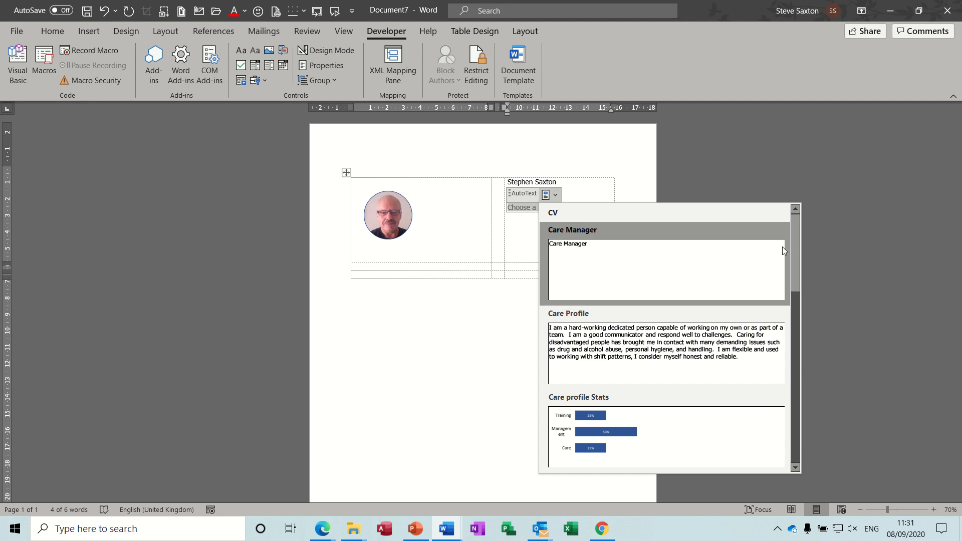
drag(798, 250, 791, 358)
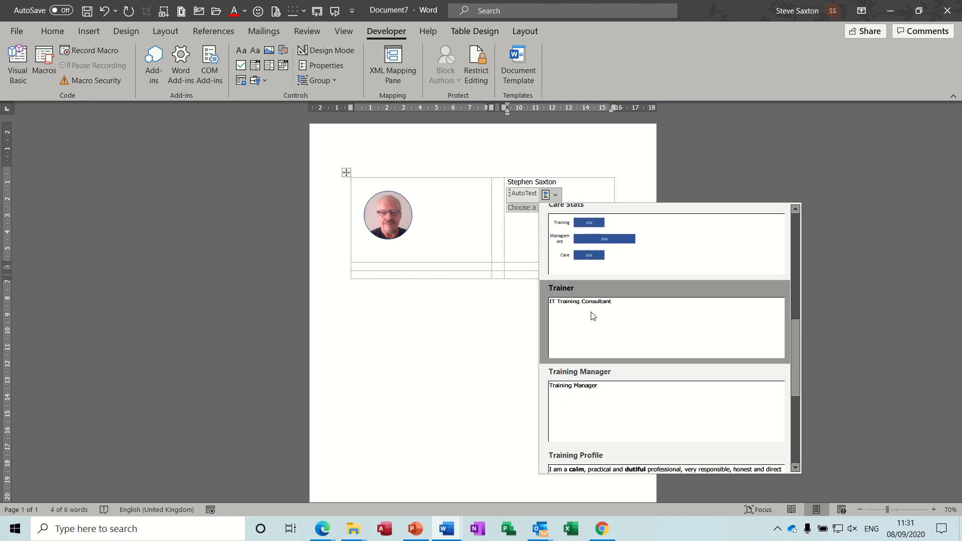
click(628, 398)
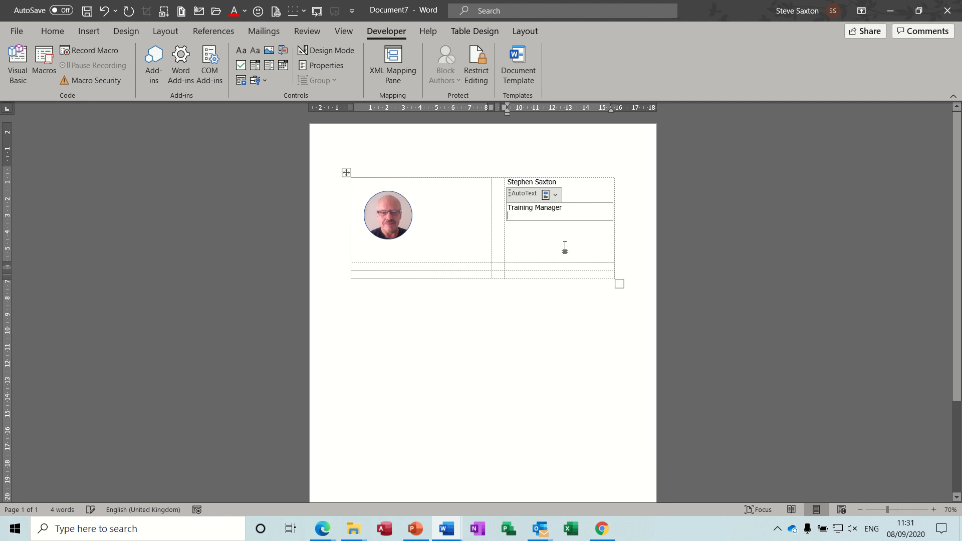
Enter the heading Profile in the cell below the photo and insert a Building Block Gallery content control in the cell under it.
click(459, 266)
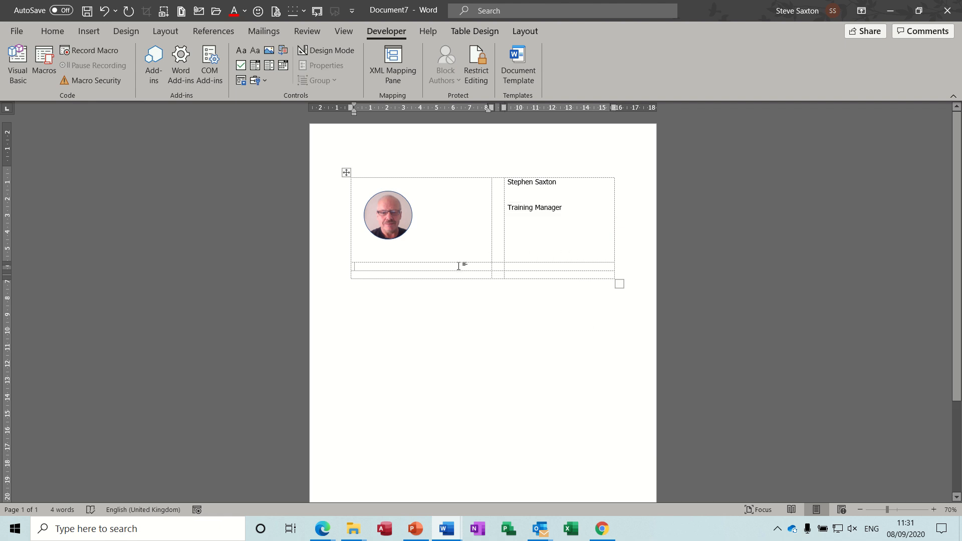
text(Profile)
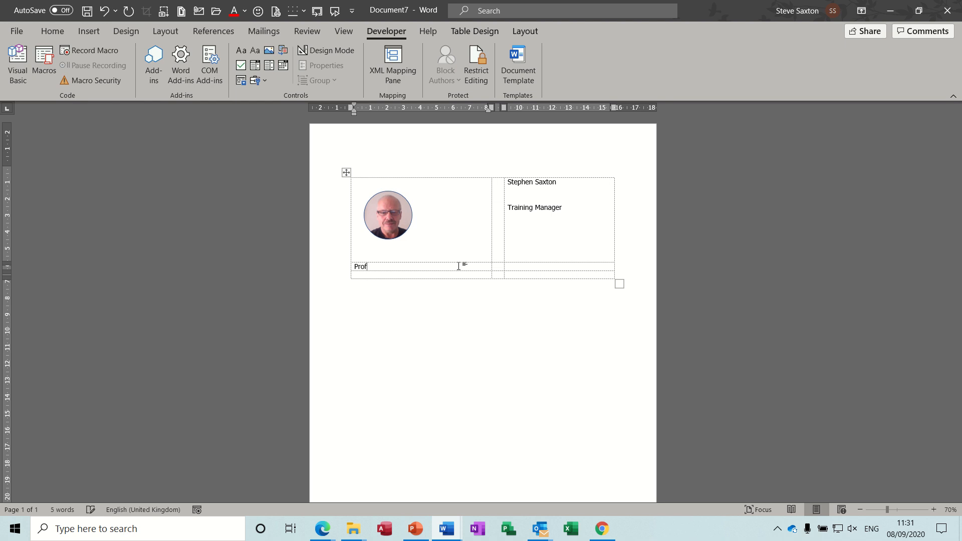
click(412, 276)
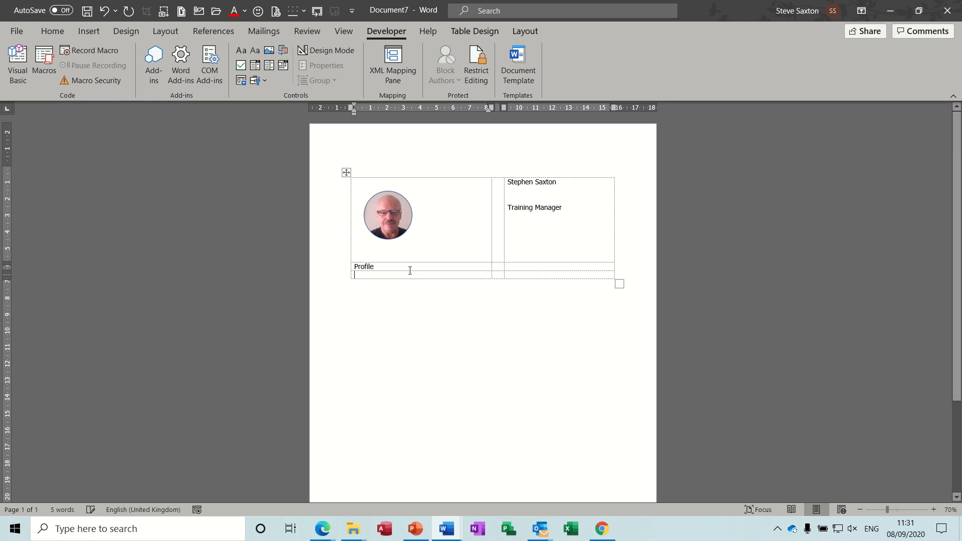
click(283, 51)
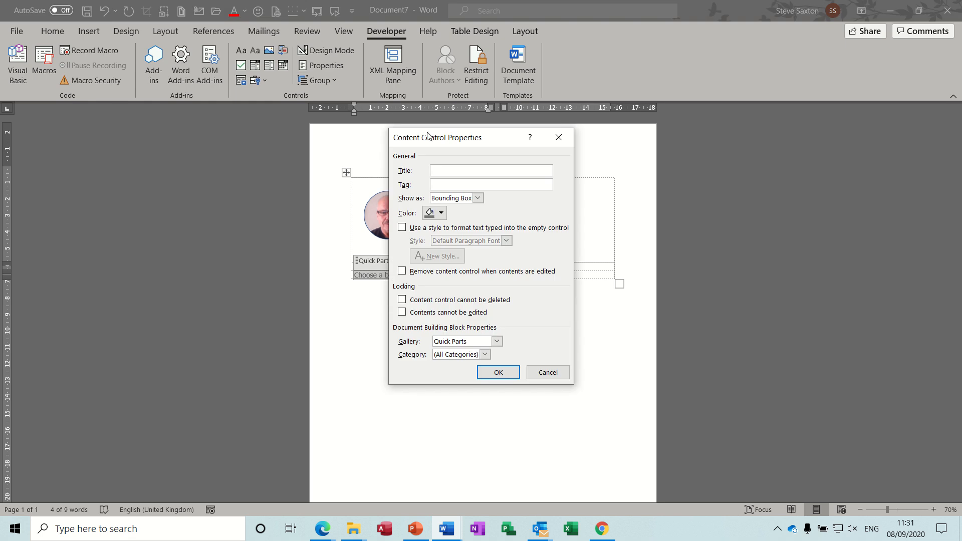
Set the content control under Profile to the AutoText gallery and the CV category.
click(497, 341)
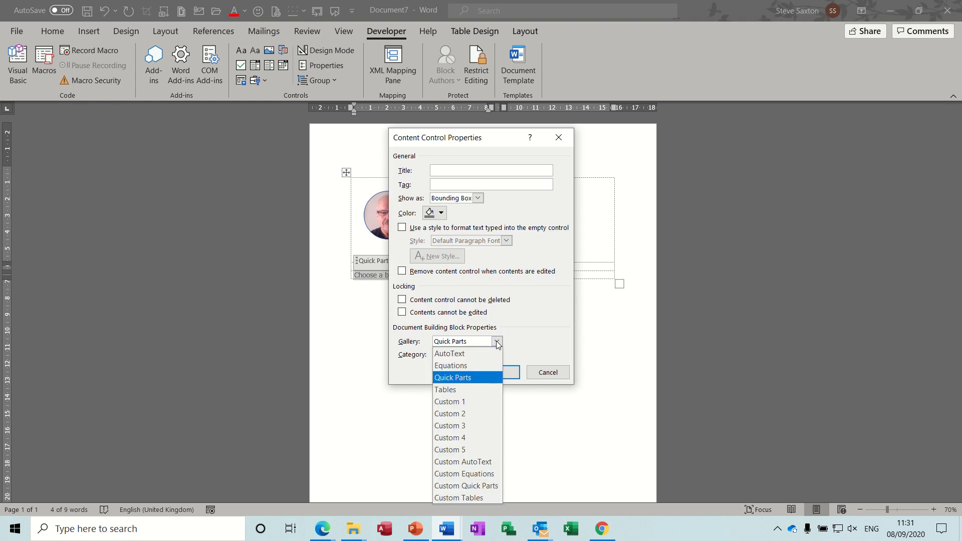
click(488, 352)
click(484, 354)
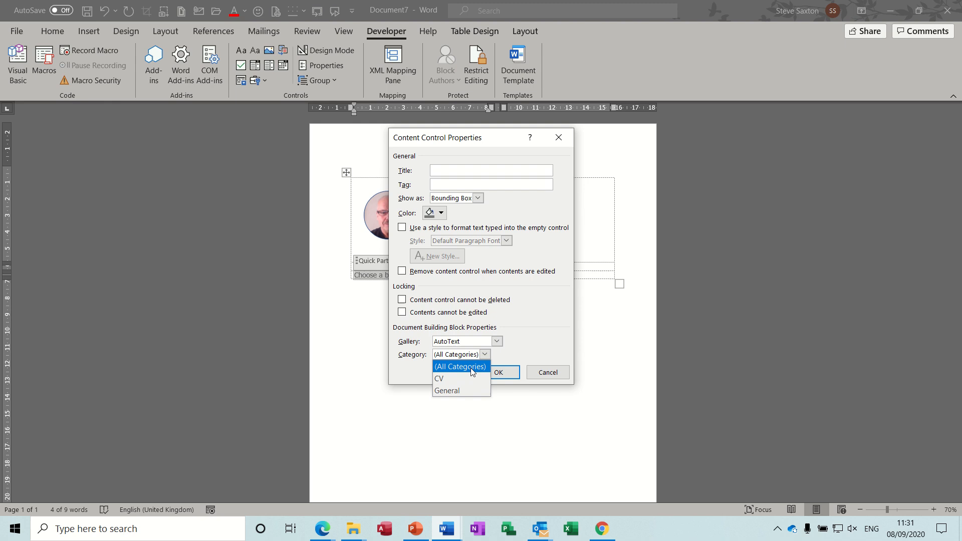
click(459, 379)
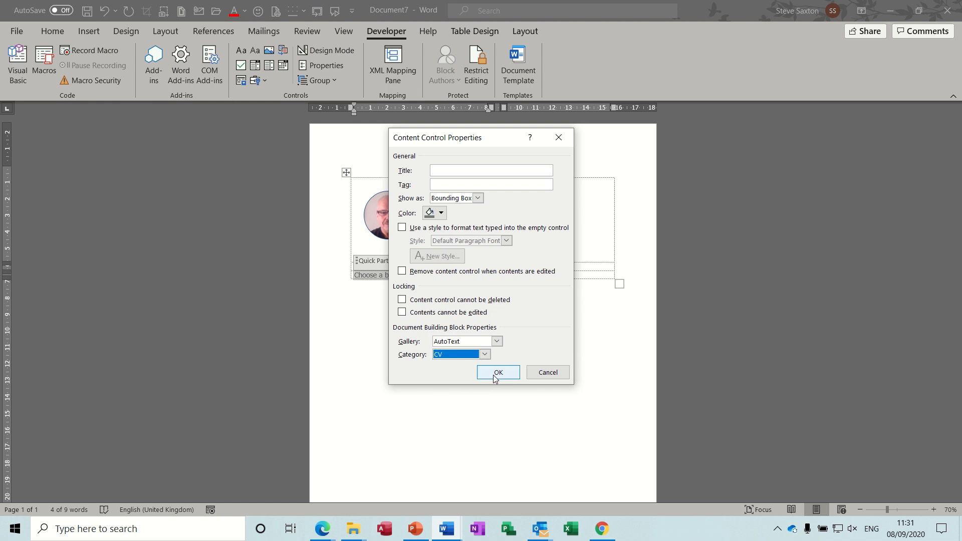
click(494, 378)
Fill the content control under Profile with the Training Profile building block.
click(403, 262)
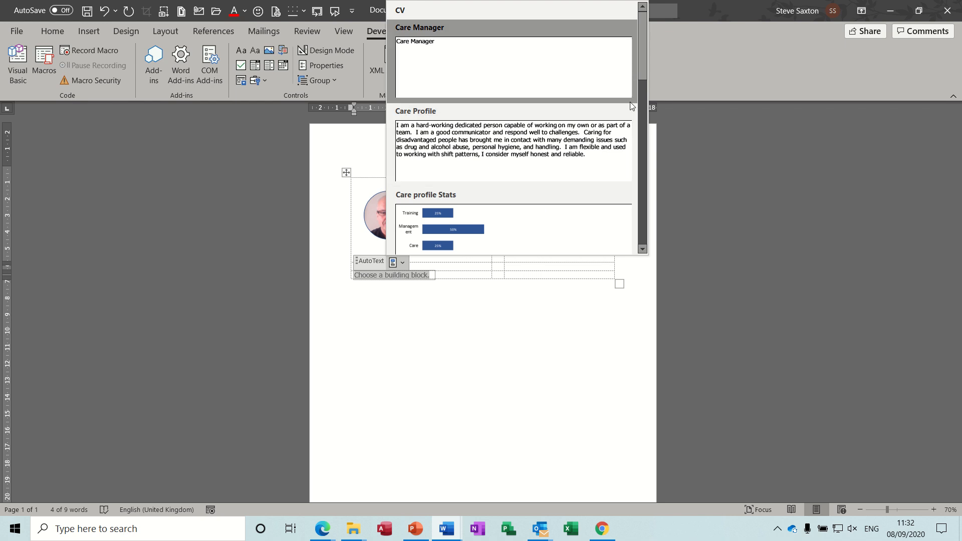
drag(638, 65, 641, 190)
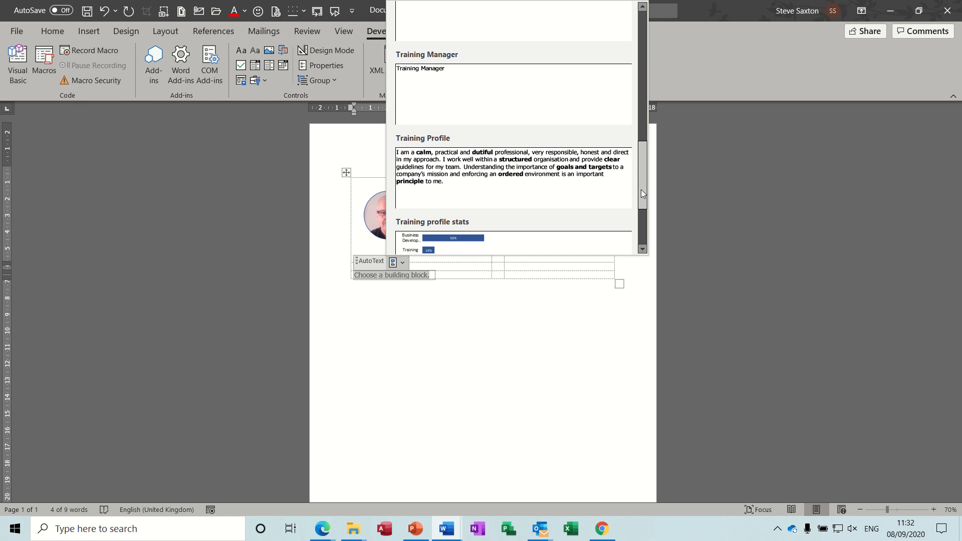
click(531, 163)
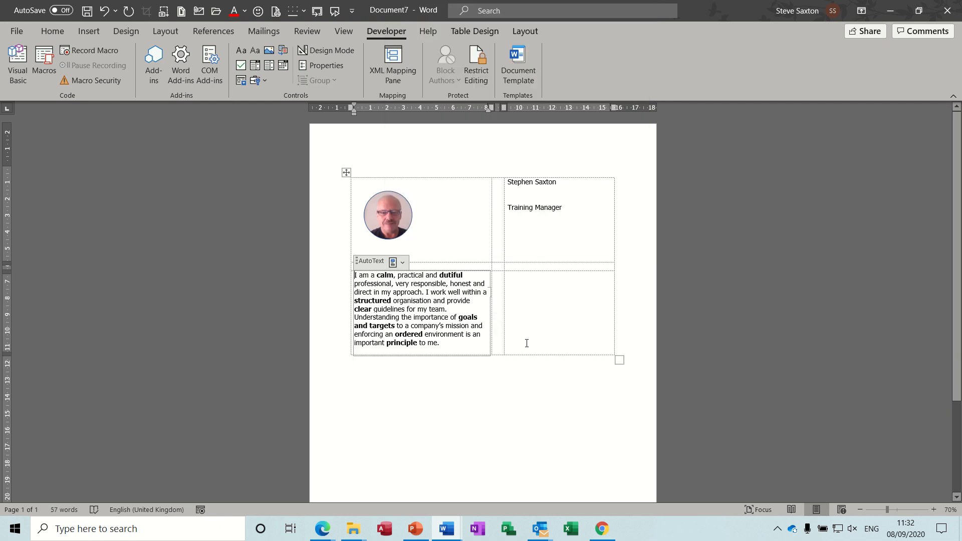
Enter the heading Education in the cell to the right of the profile paragraph, followed by a blank line.
click(517, 288)
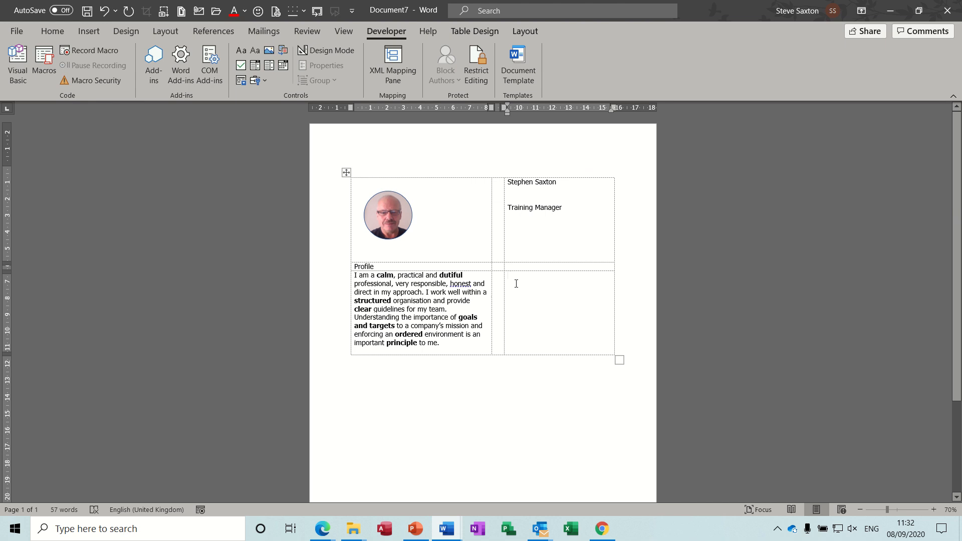
text(Educati)
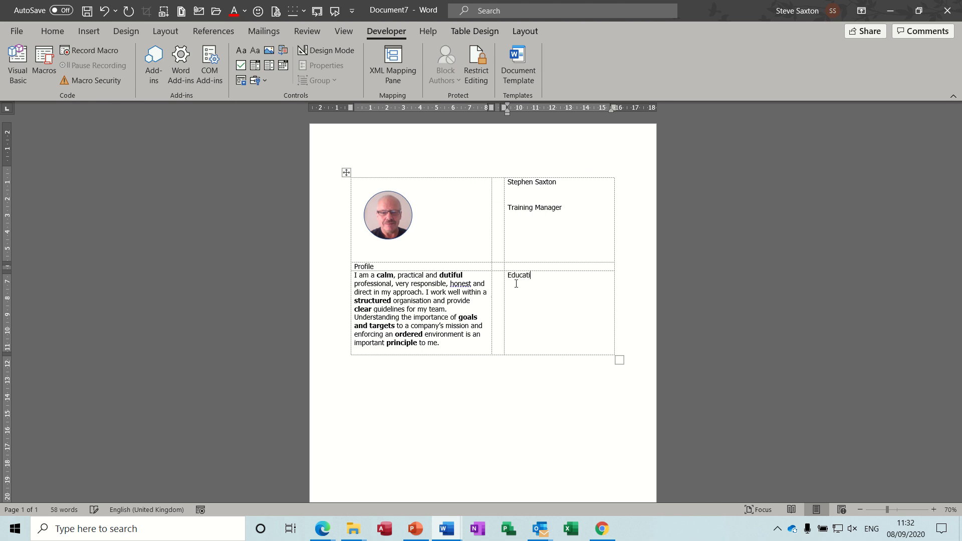
text(on)
key(Return)
Add a new row at the end of the table and enter the heading Contact Info in its first cell.
key(Tab)
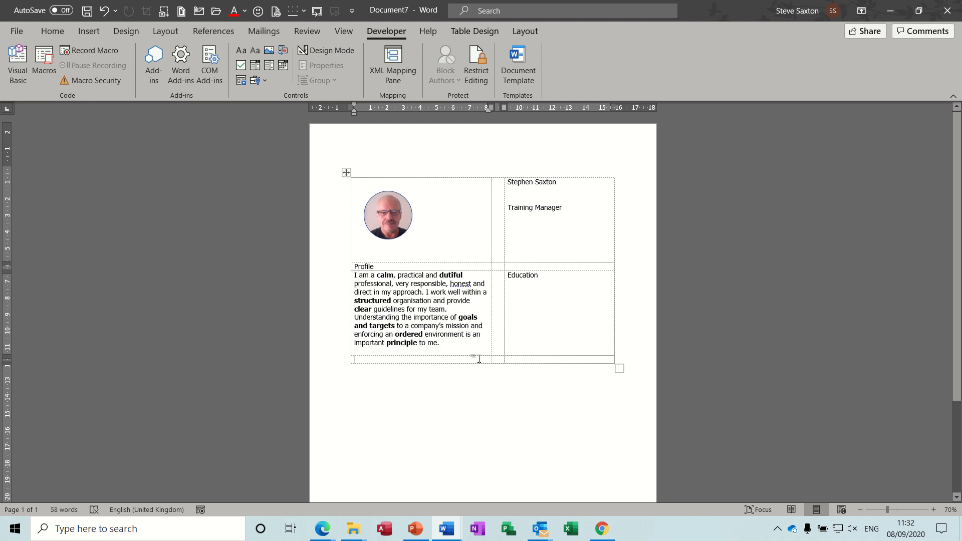
text(Contact Info)
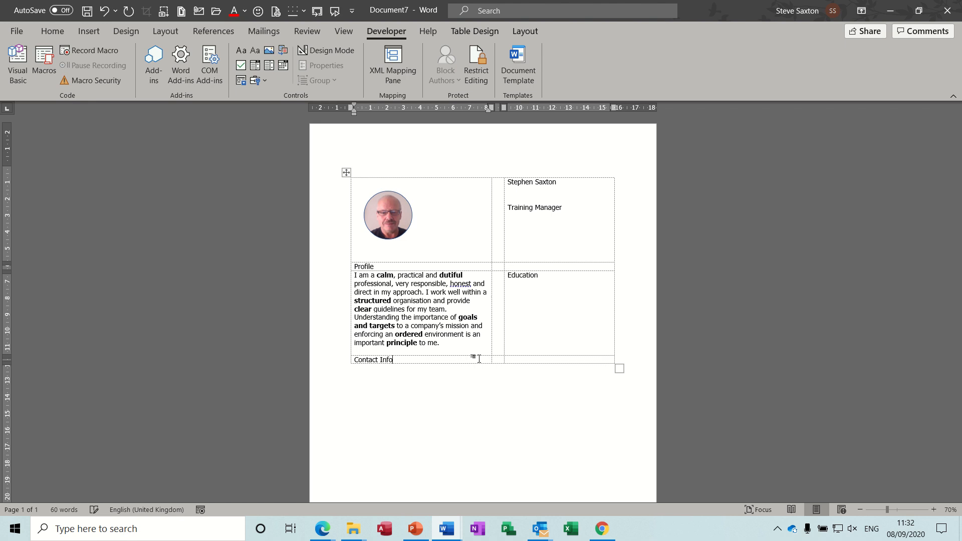
Enter the heading Skills in the last cell of the Contact Info row, with blank lines below it.
key(Tab)
key(Tab)
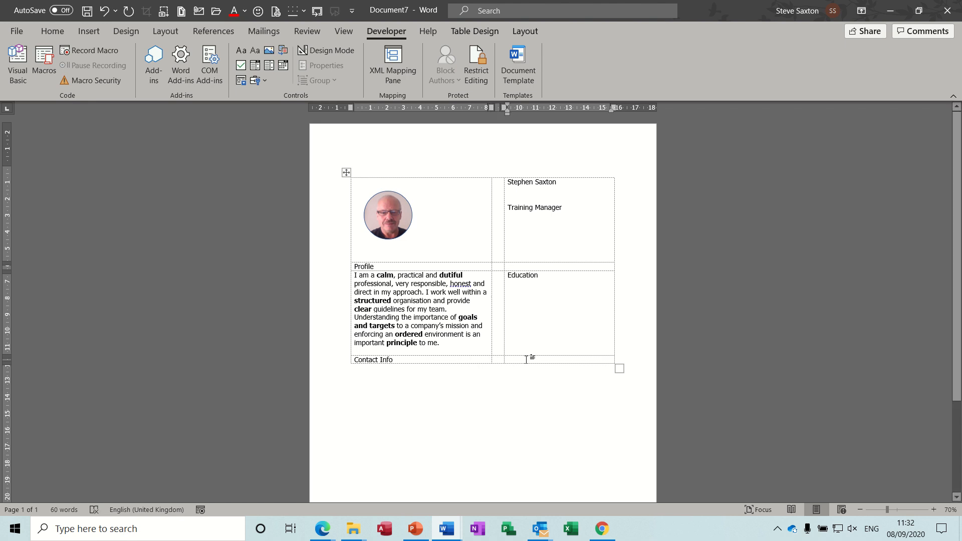
text(Stats)
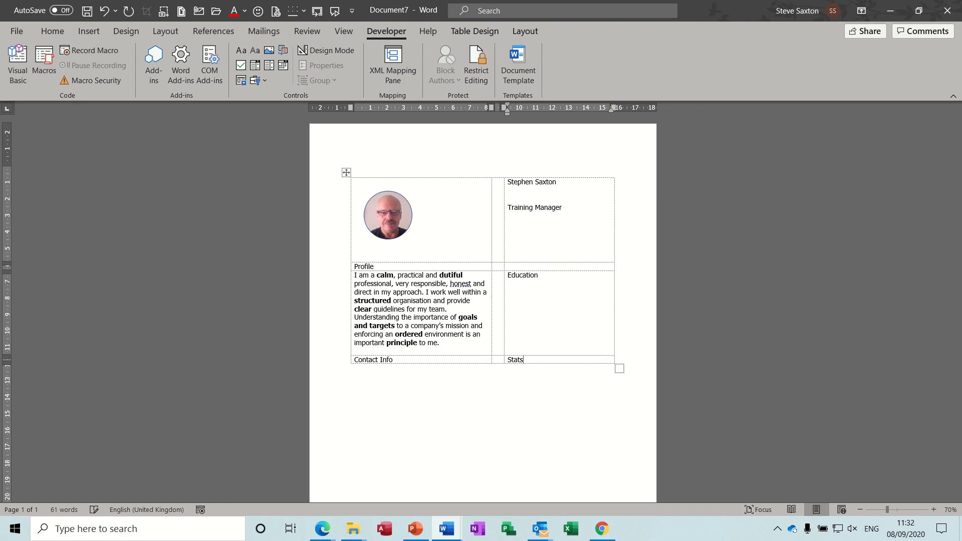
key(BackSpace)
key(BackSpace)
key(BackSpace)
text(ki)
key(Return)
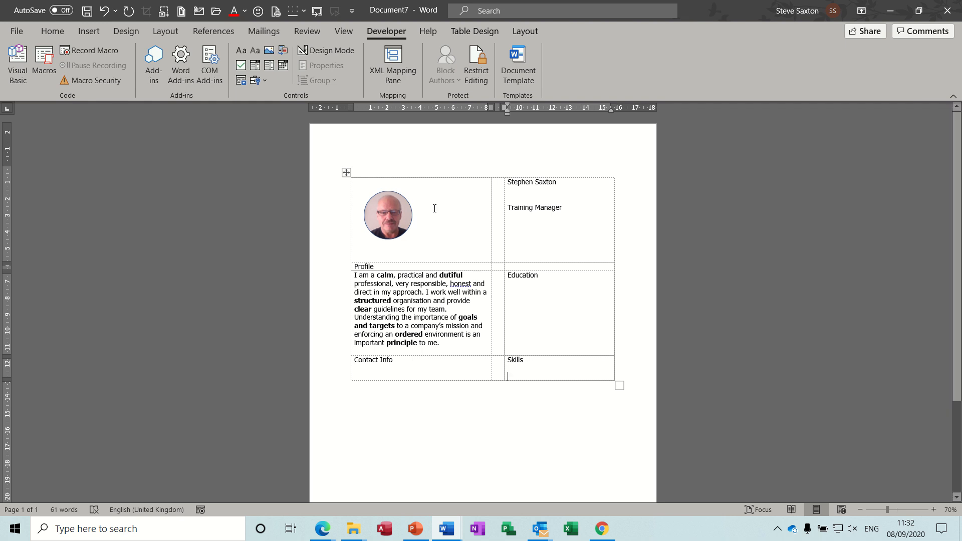
Insert a Building Block Gallery content control below Skills and set it to the AutoText gallery and the CV category.
click(283, 50)
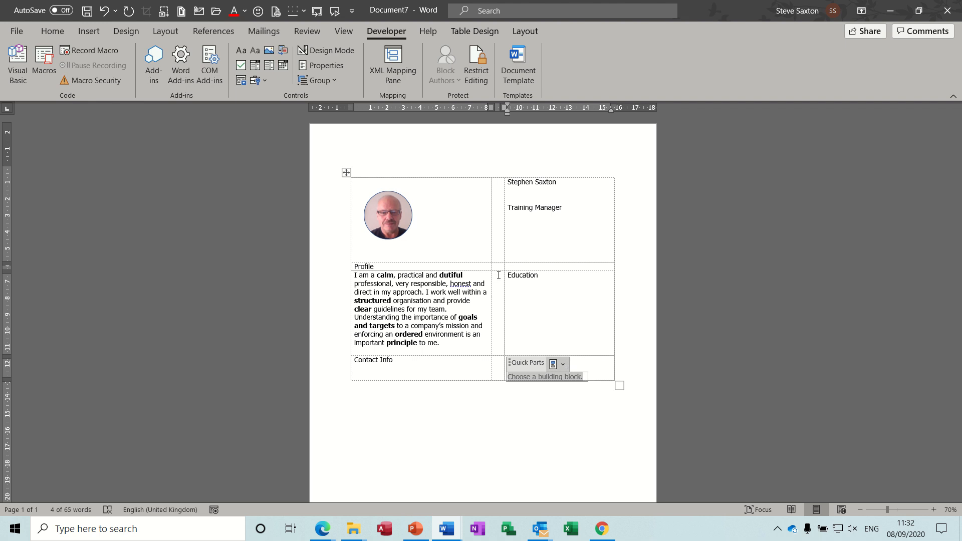
click(336, 67)
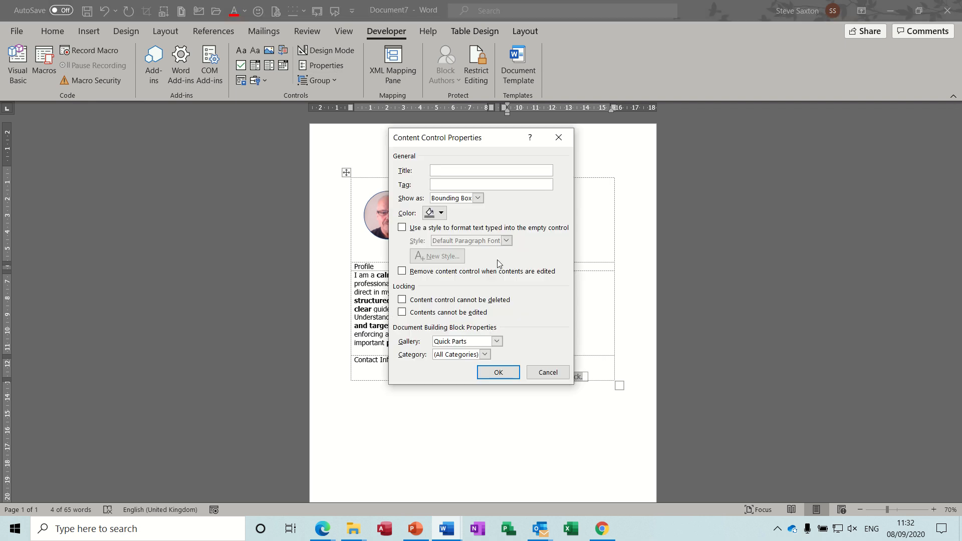
click(497, 341)
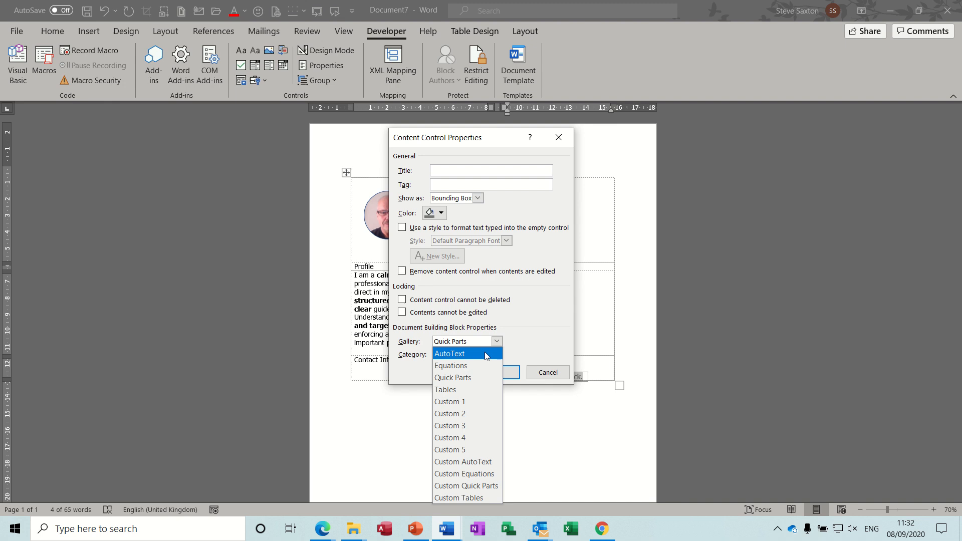
click(491, 352)
click(485, 354)
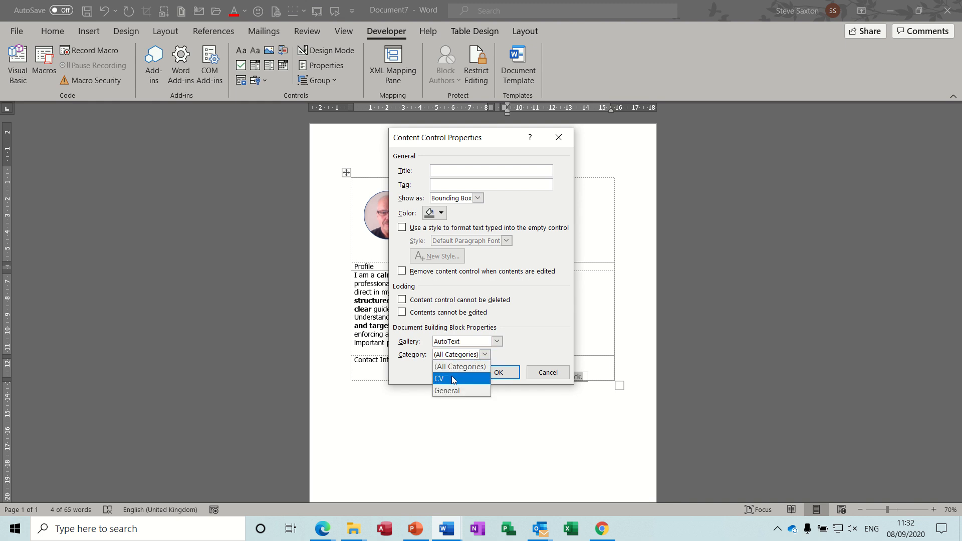
click(479, 378)
click(499, 373)
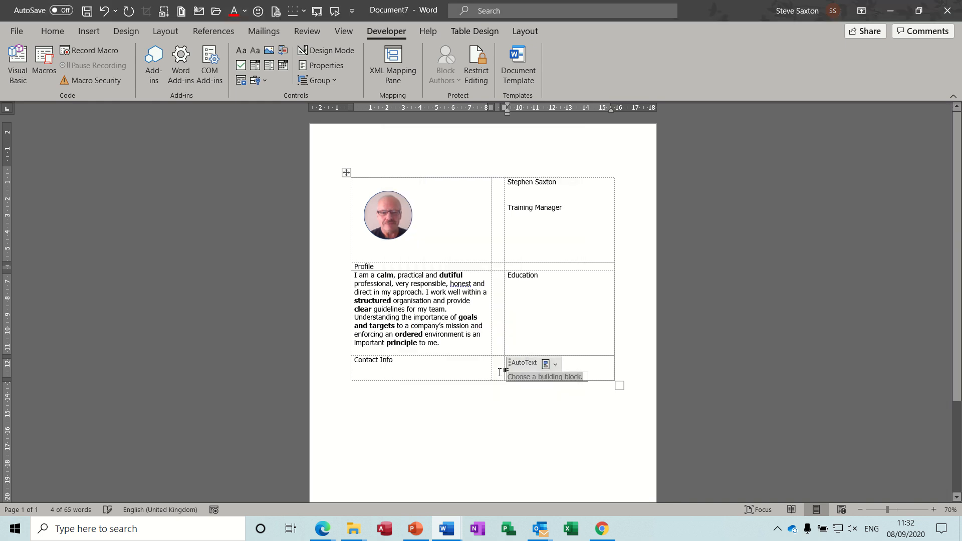
Fill the content control below Skills with the Training Stats chart building block.
click(555, 365)
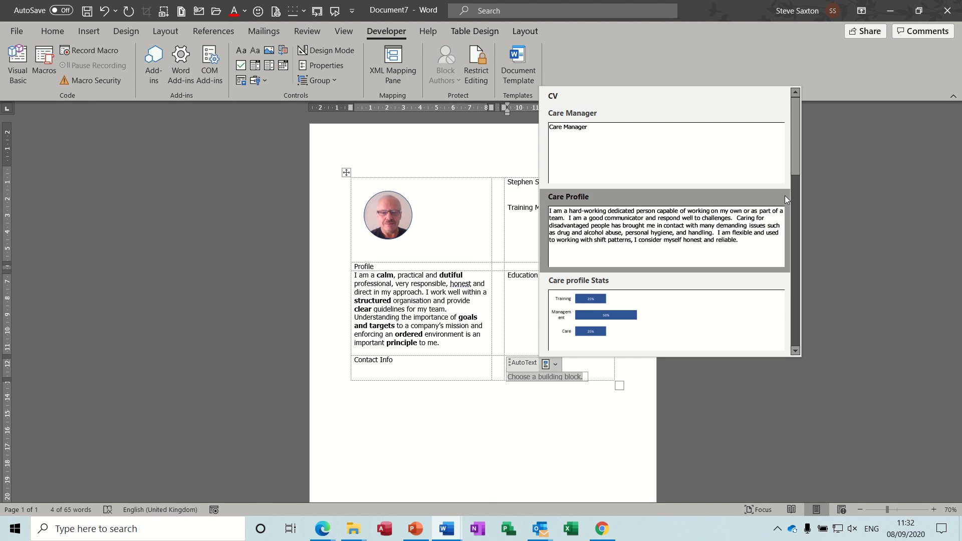
drag(797, 159, 784, 324)
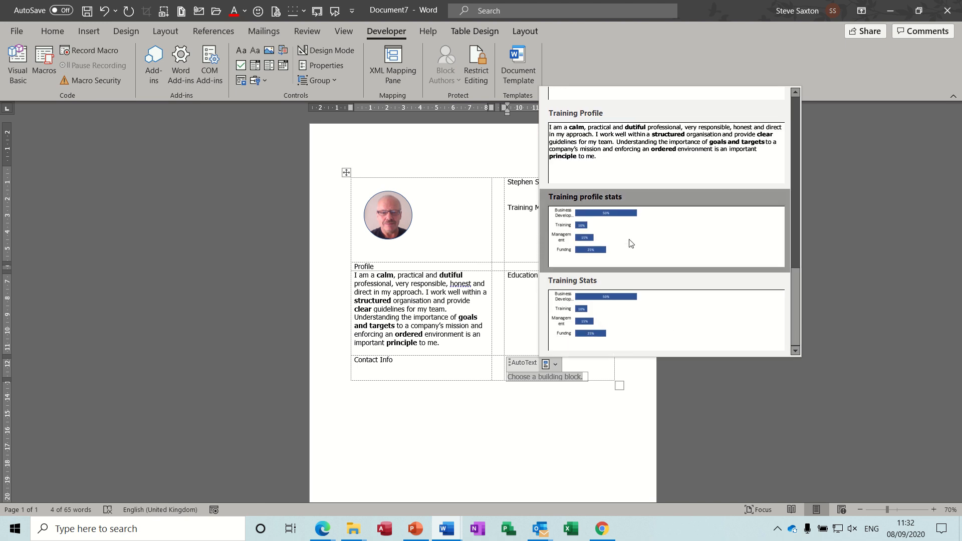
click(633, 313)
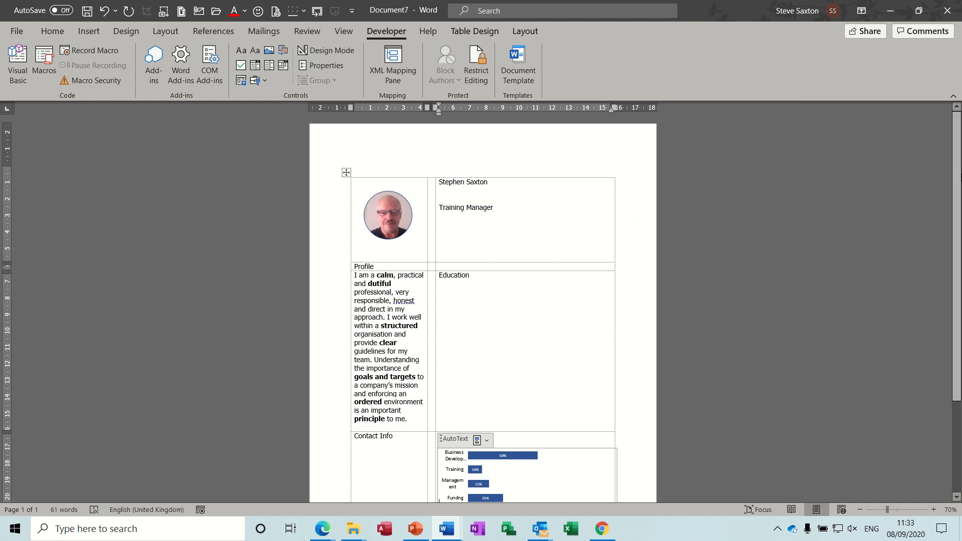
drag(960, 171, 959, 225)
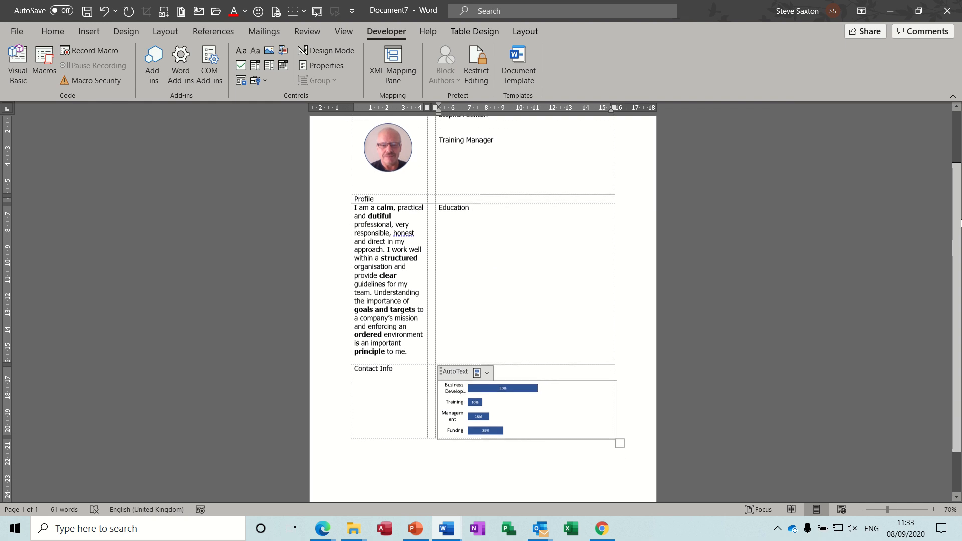
click(467, 235)
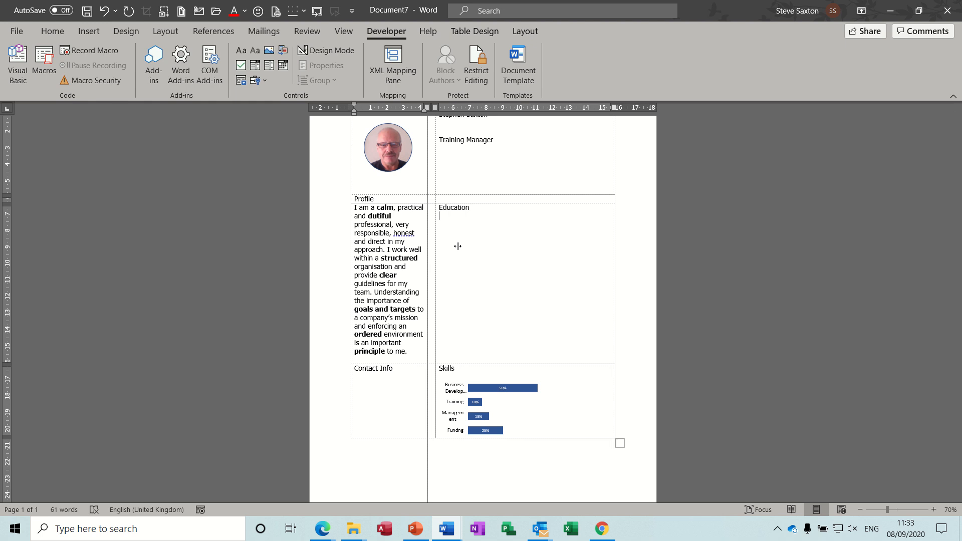
click(446, 152)
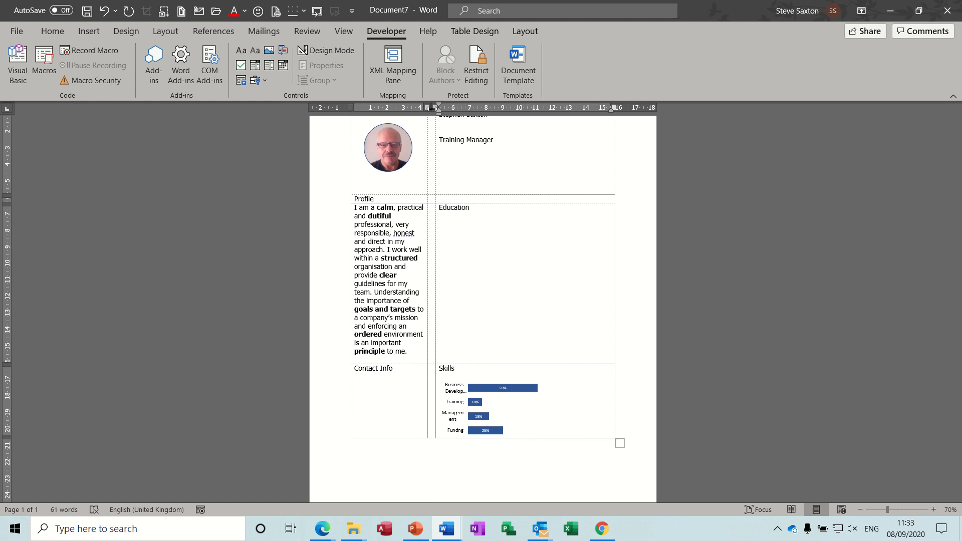
Widen the table's first column to about 6 cm, shifting the last column over and keeping the spacer column between them narrow.
drag(434, 107, 463, 107)
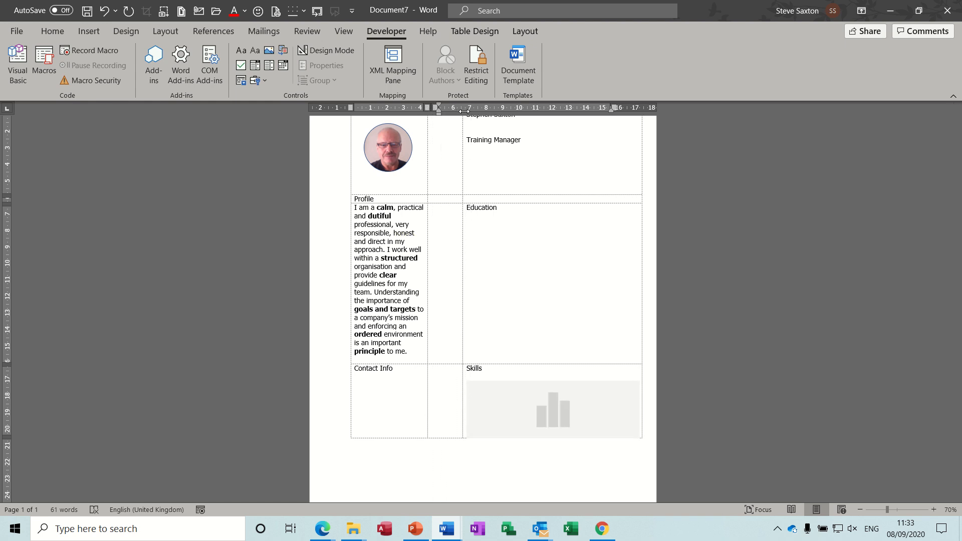
drag(427, 245, 455, 244)
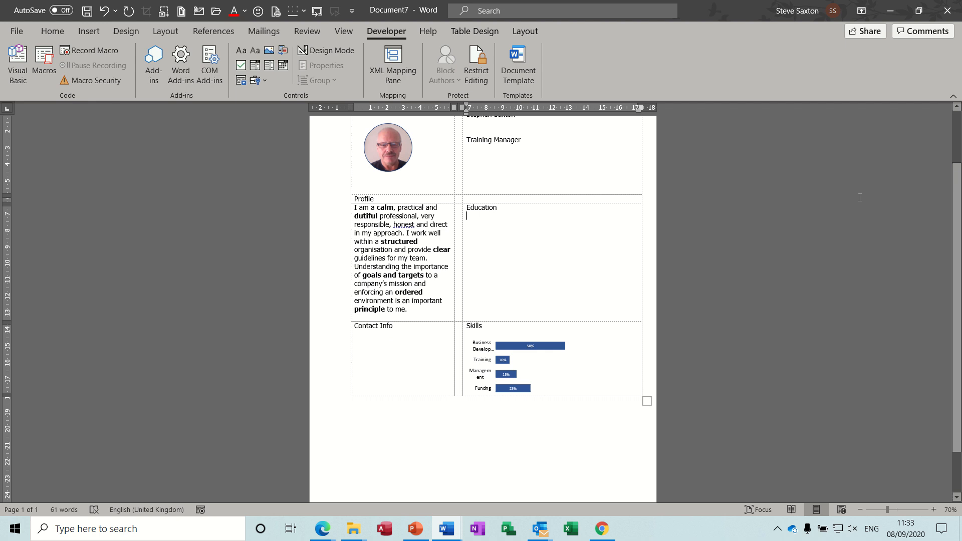
Switch the job title content control to the Care Manager building block and the profile content control to Care Profile.
scroll(748, 224, up, 3)
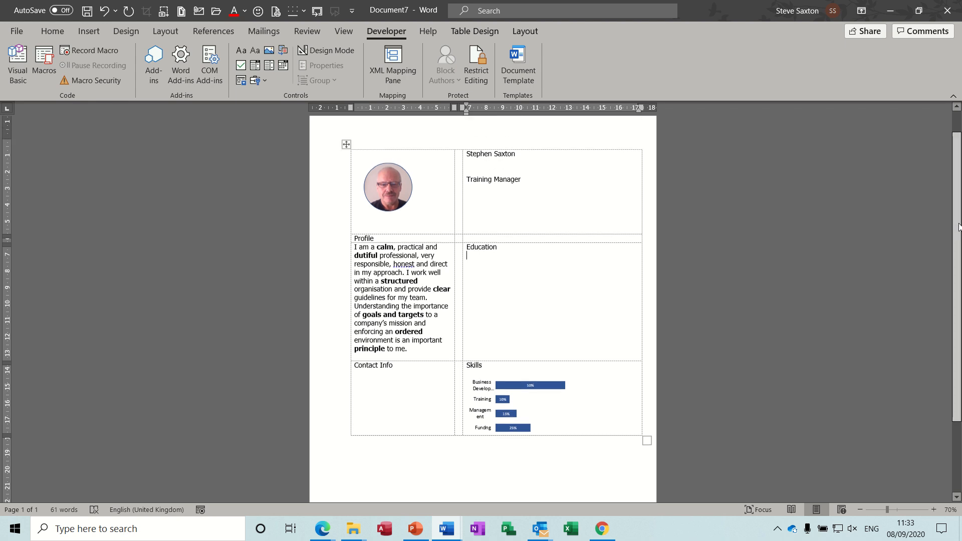
click(523, 184)
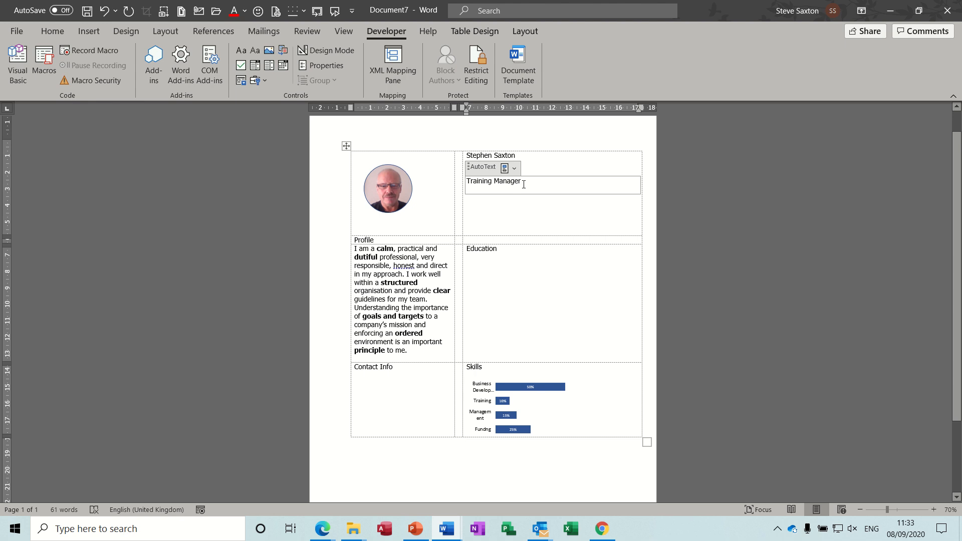
click(514, 168)
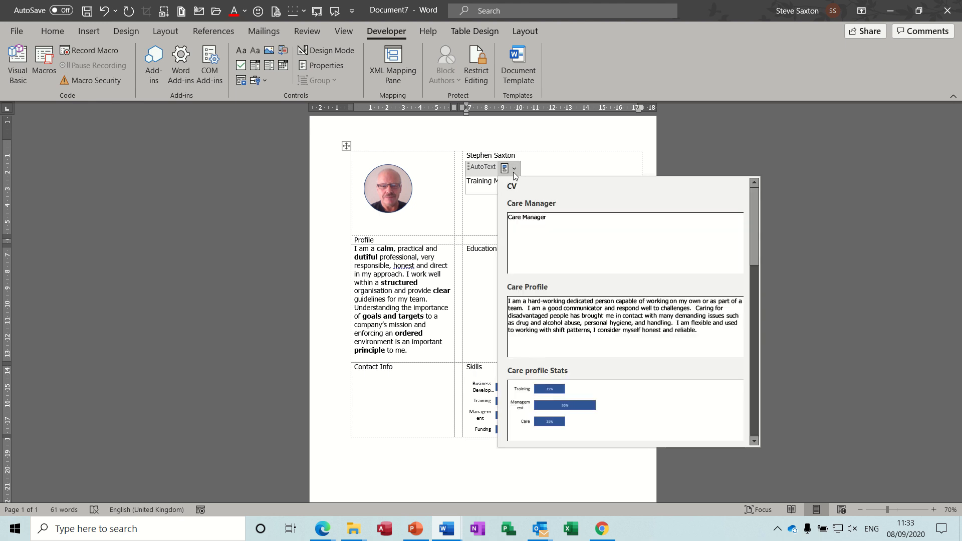
click(530, 219)
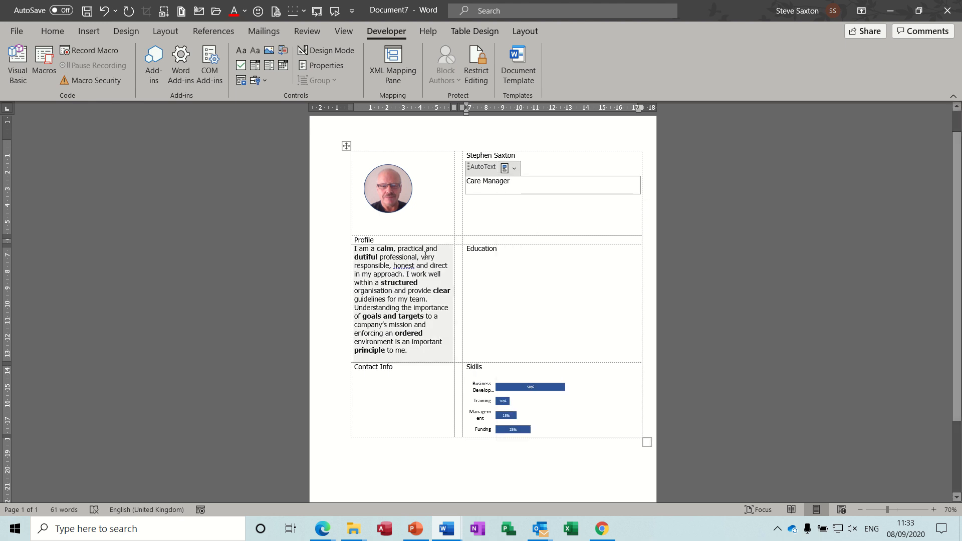
click(390, 254)
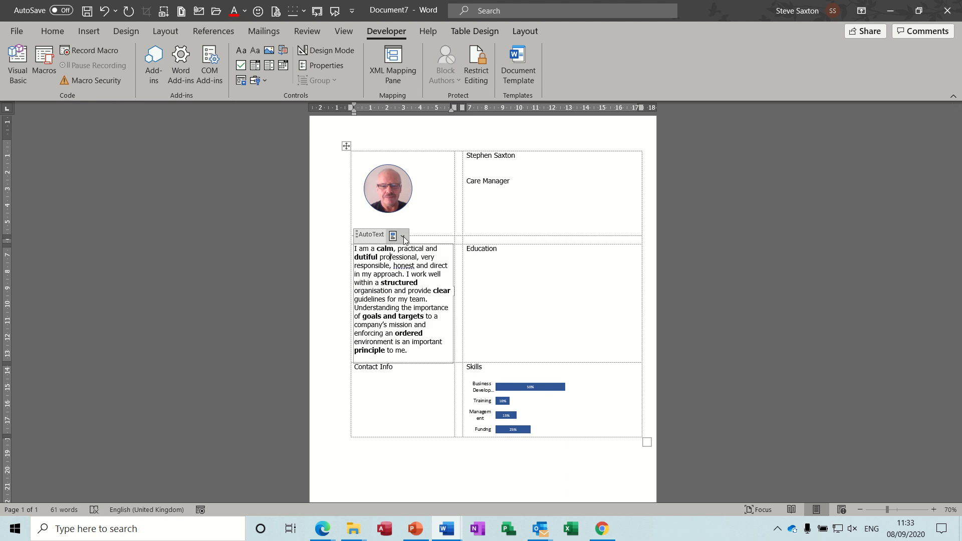
click(402, 236)
click(438, 377)
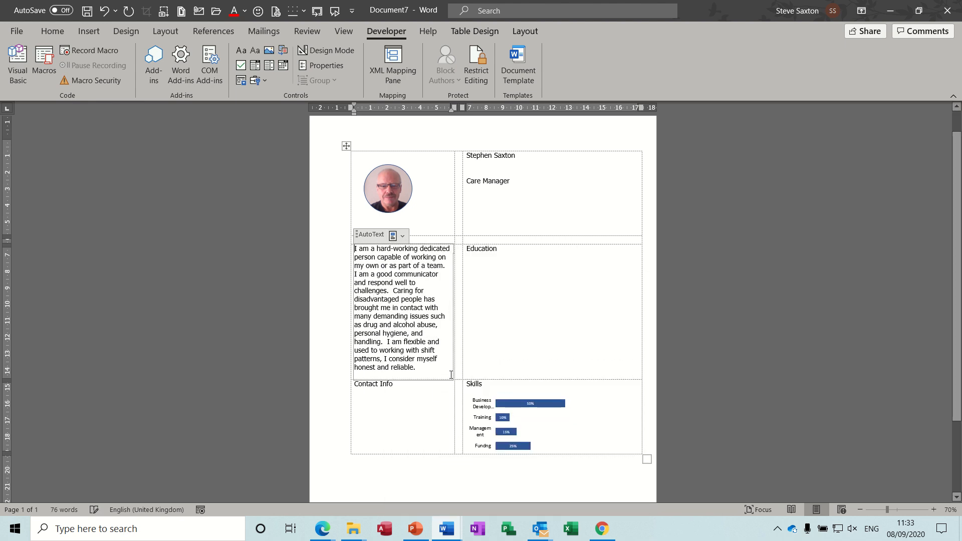
Replace the chart in the Skills content control with the Care profile Stats building block.
click(490, 401)
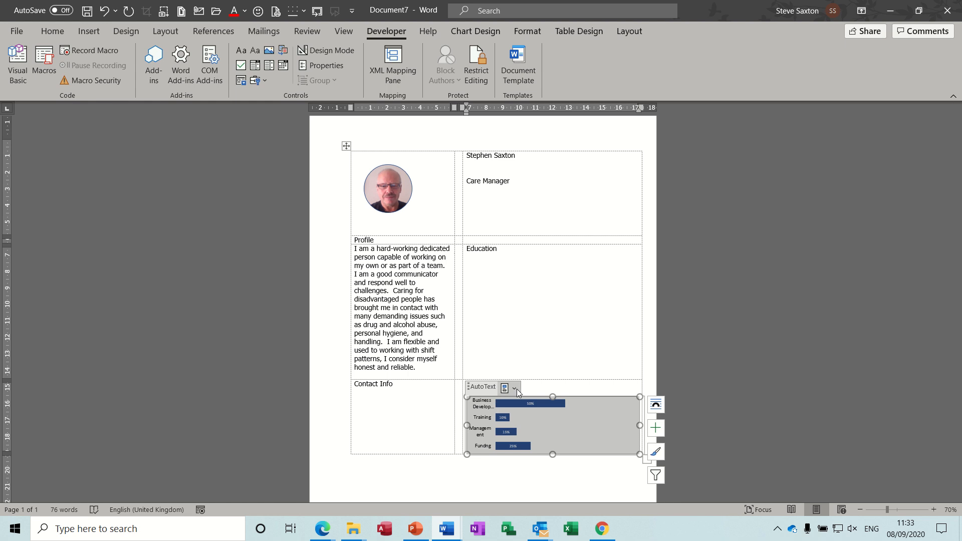
click(515, 389)
click(595, 343)
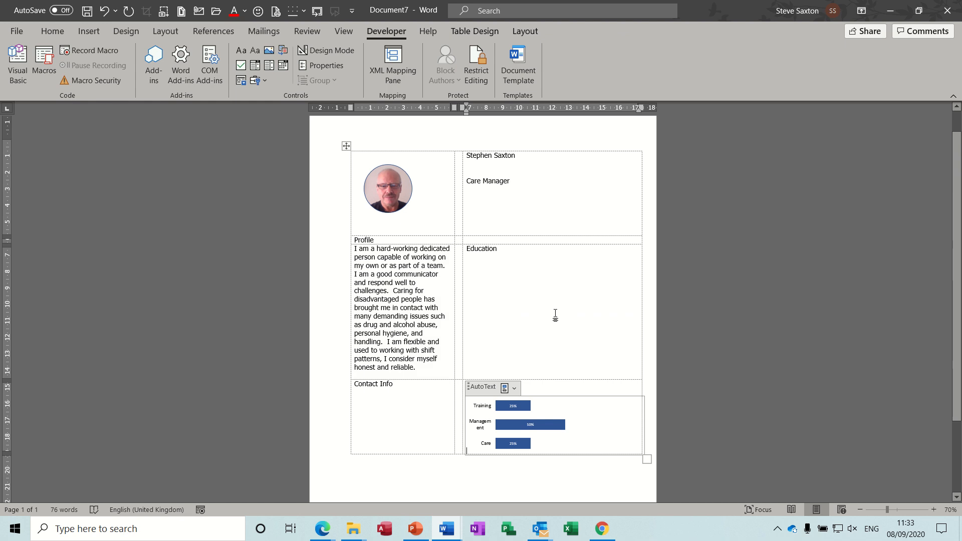
Enter the heading Work History in the Education cell, several lines below the Education heading.
click(490, 262)
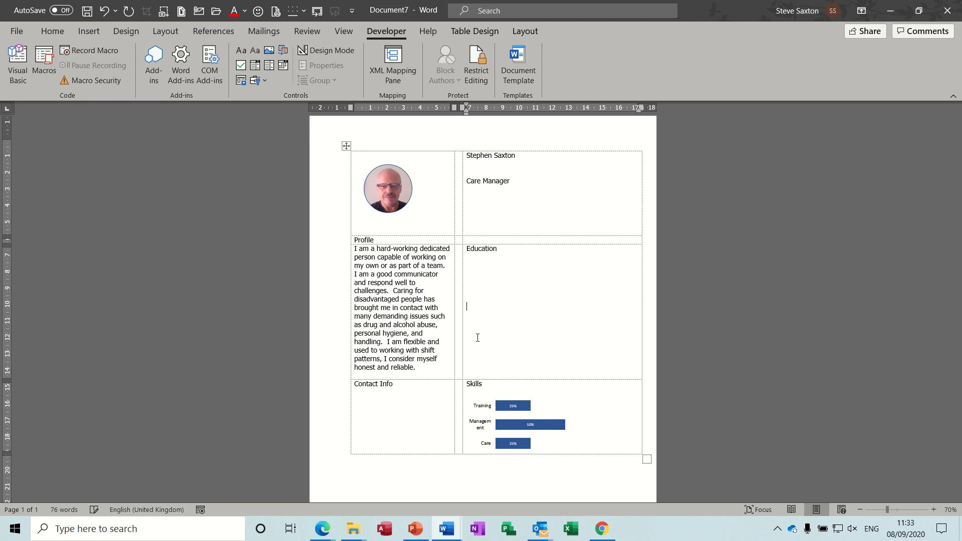
text(Work History)
click(491, 264)
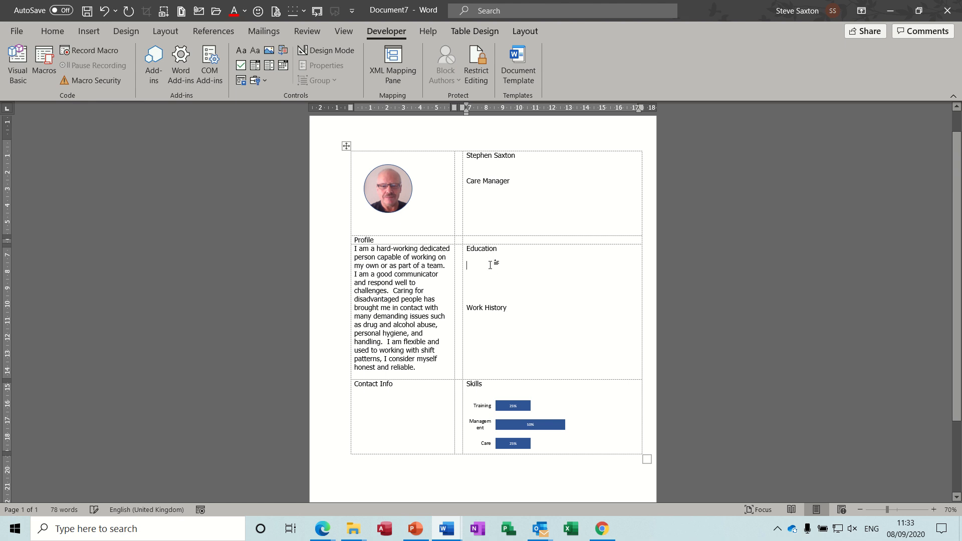
click(486, 329)
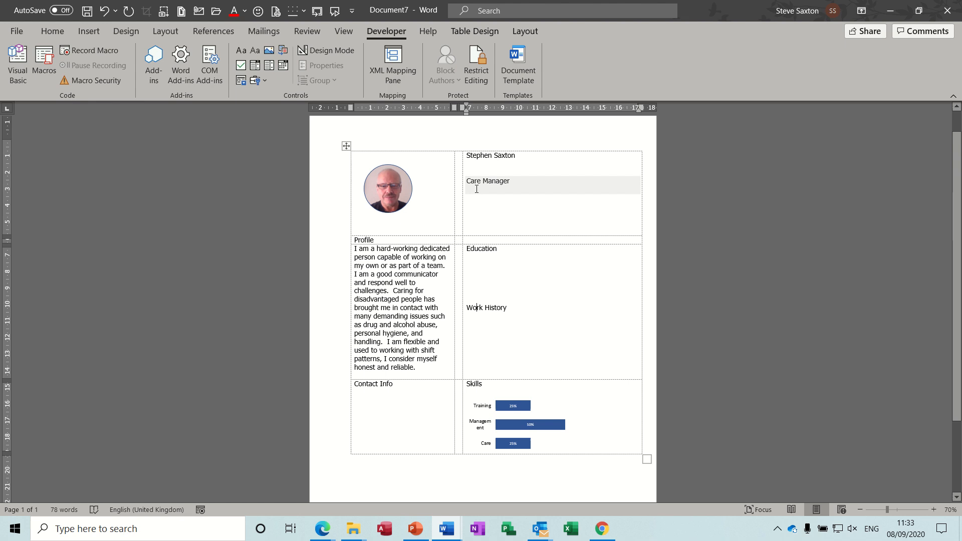
click(474, 273)
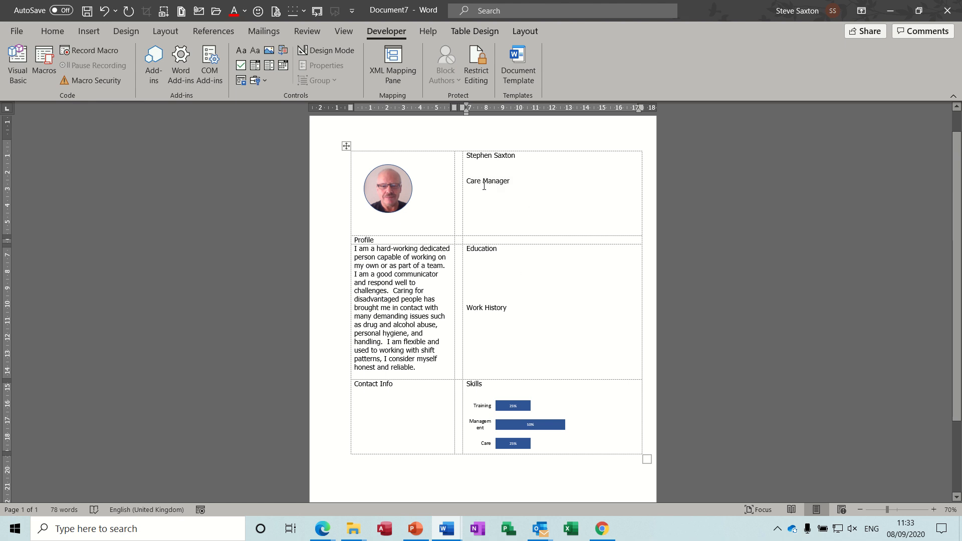